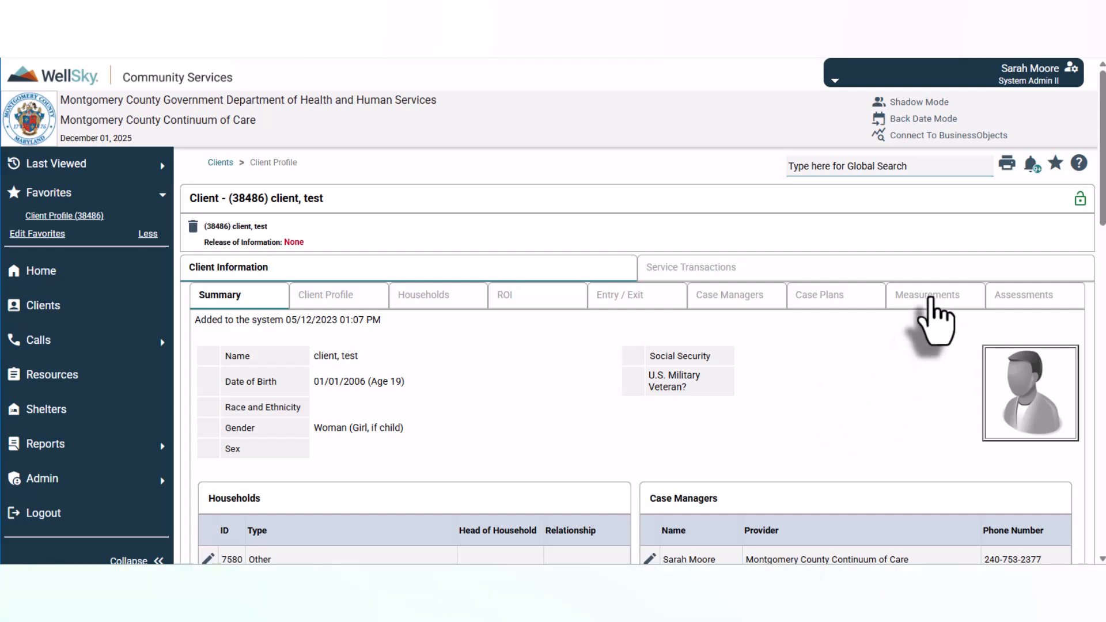
Open the client's measurements, review the domain scores of the SPDAT v2 Intake record, and close it without saving
click(930, 299)
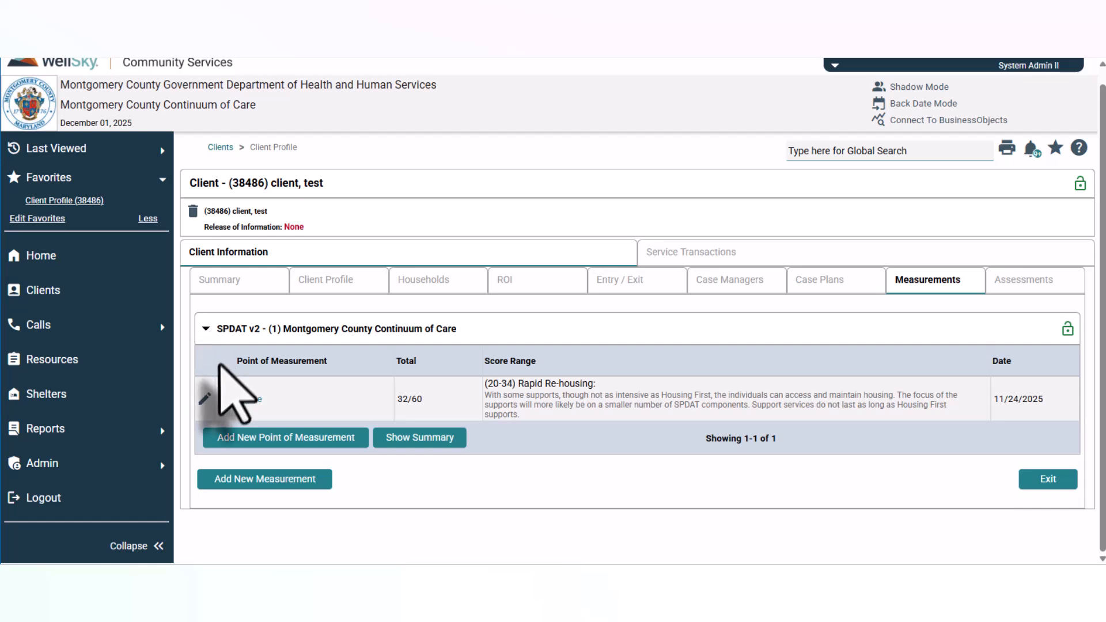
click(249, 400)
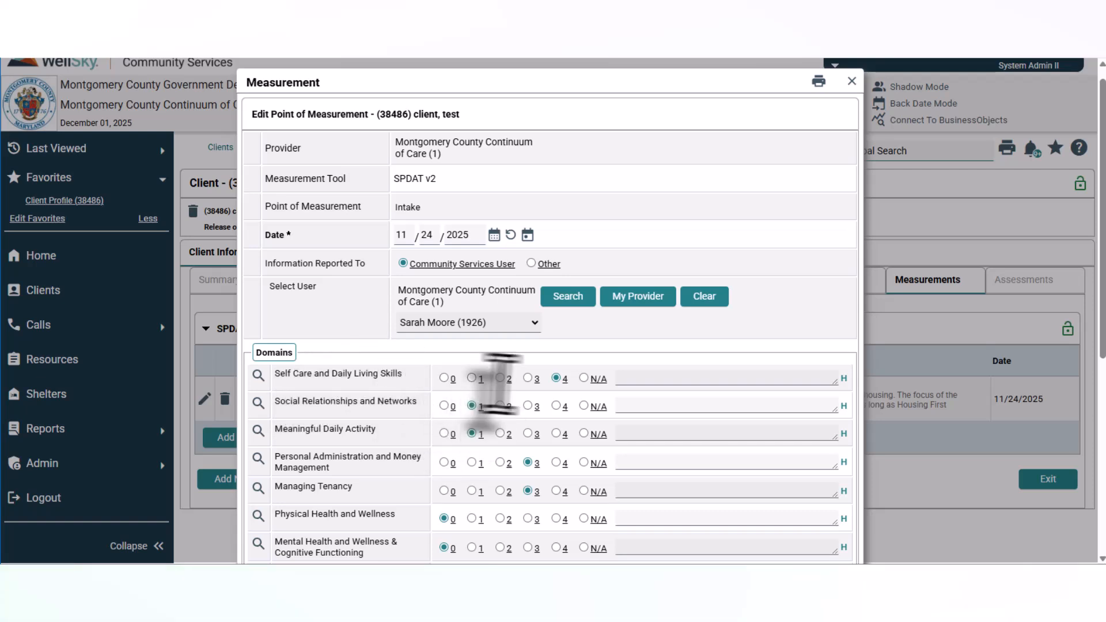
scroll(725, 409, down, 4)
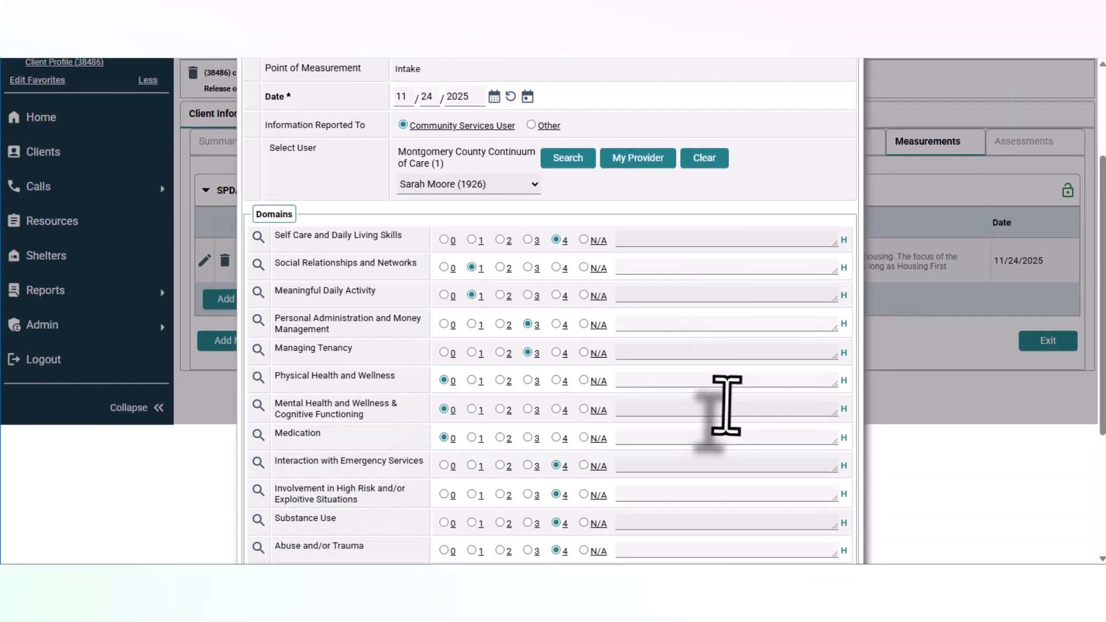
scroll(723, 405, down, 1)
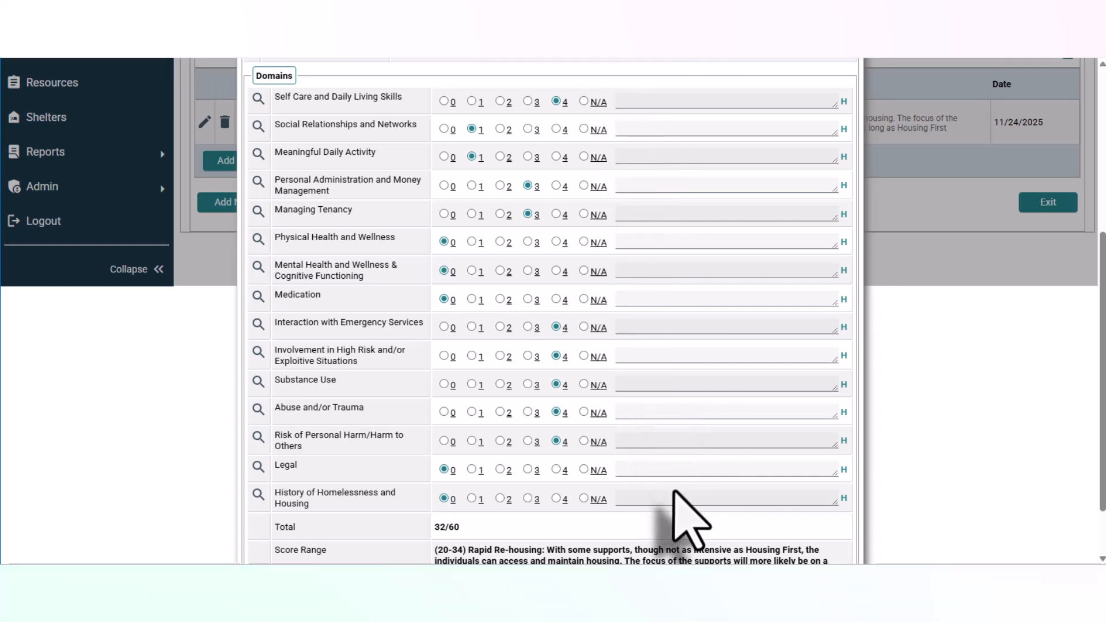
scroll(674, 495, up, 3)
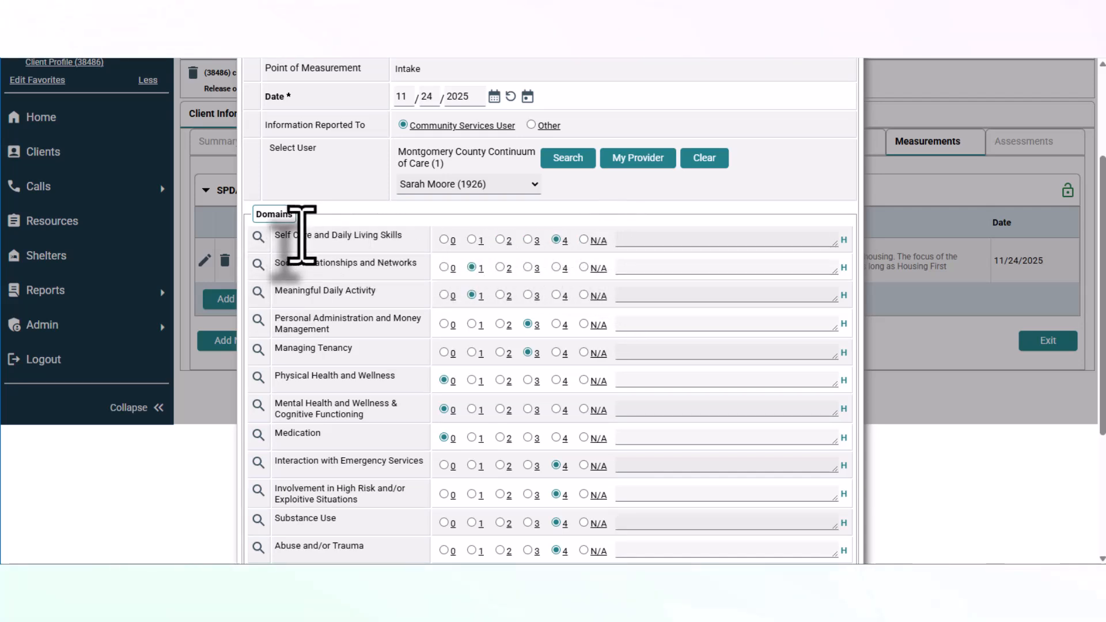
scroll(625, 279, down, 3)
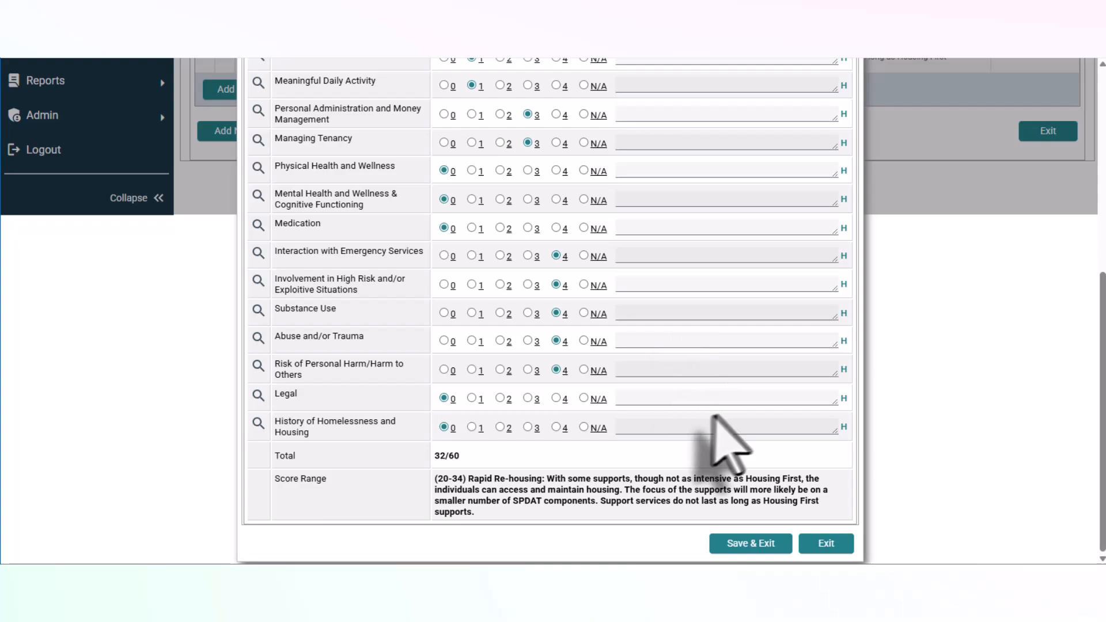
click(829, 544)
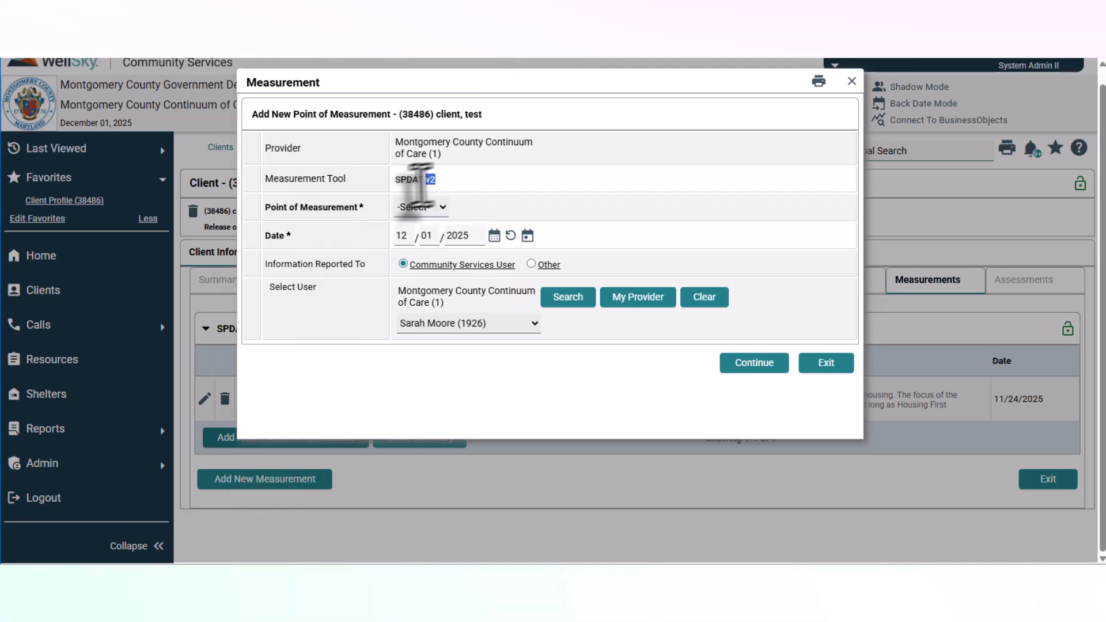
Look through the point-of-measurement choices for a new SPDAT v2 entry and exit without adding one
drag(436, 180, 376, 180)
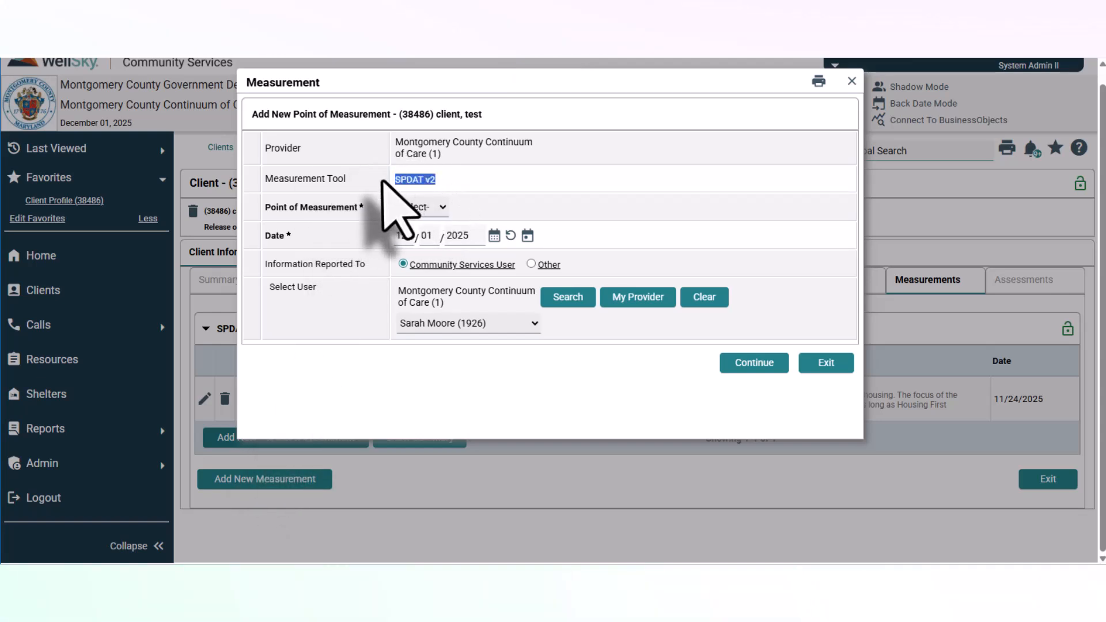
click(487, 205)
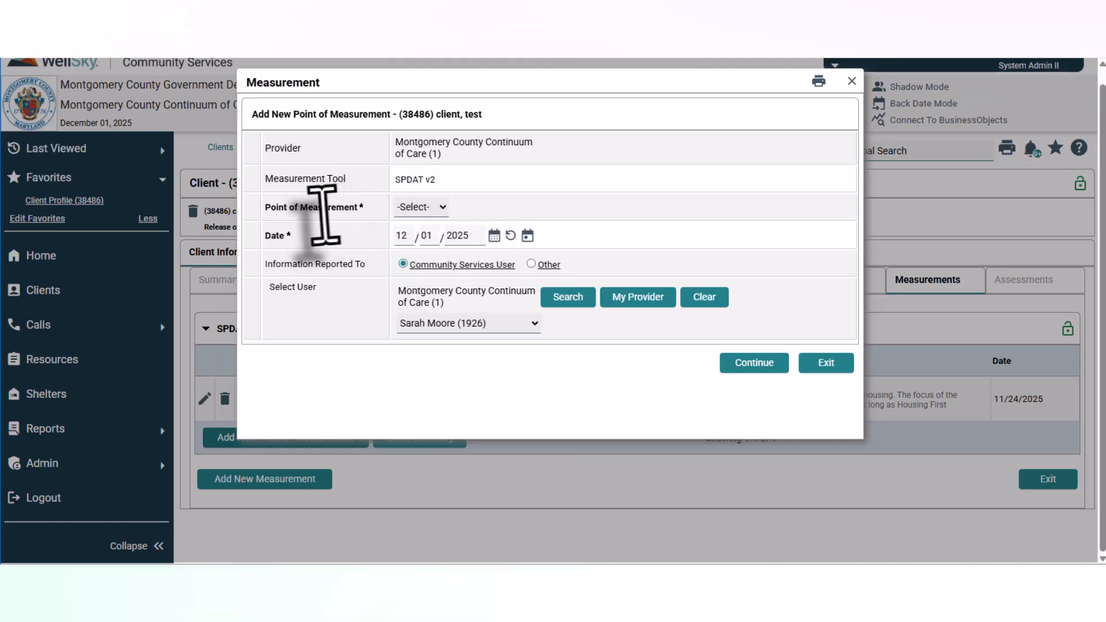
click(423, 207)
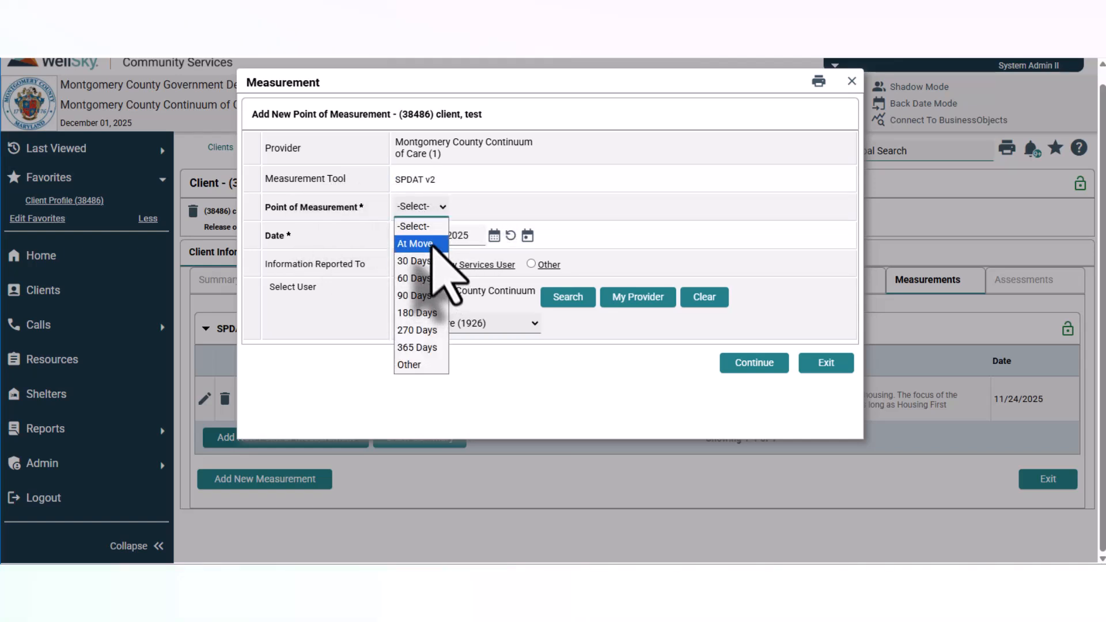
click(522, 201)
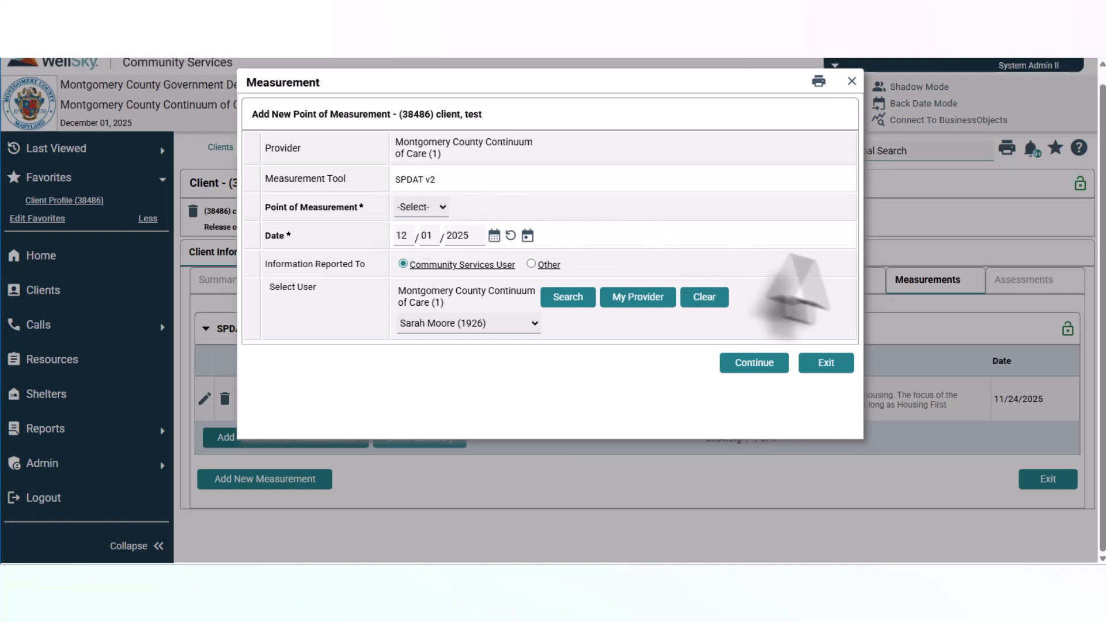
click(826, 363)
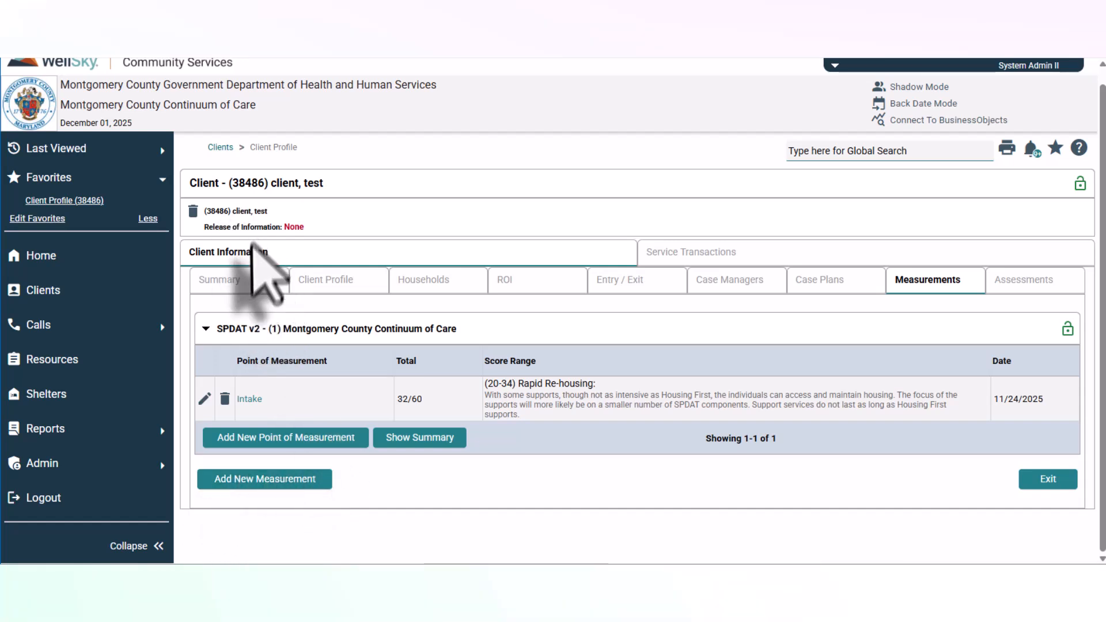
Start a new measurement for the client with SPDAT v4 as the measurement tool and continue to its domains
click(229, 481)
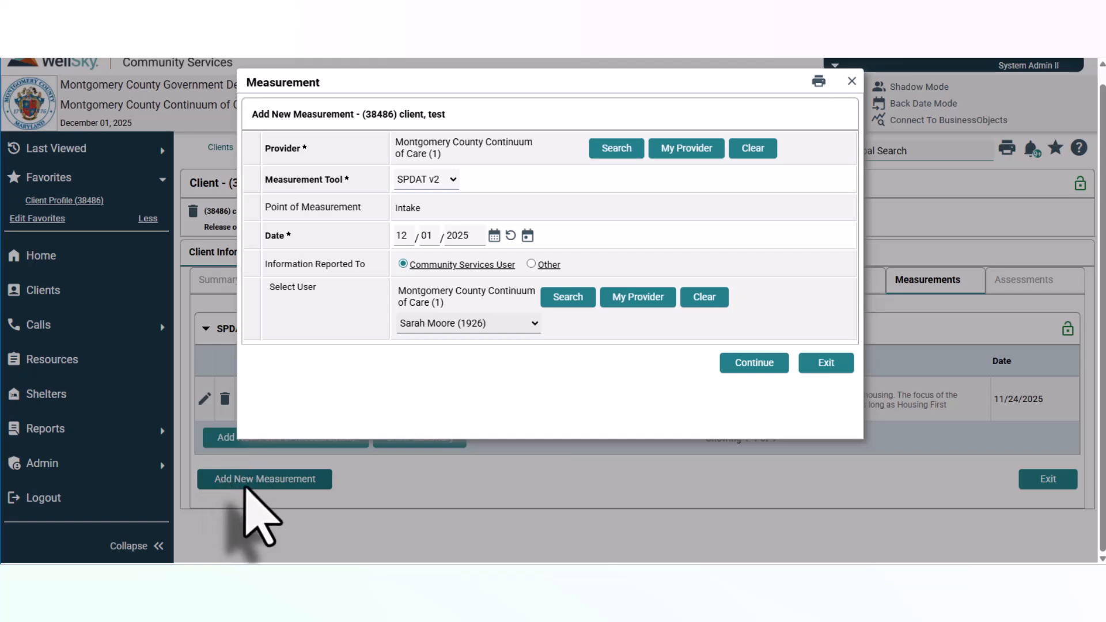
click(428, 183)
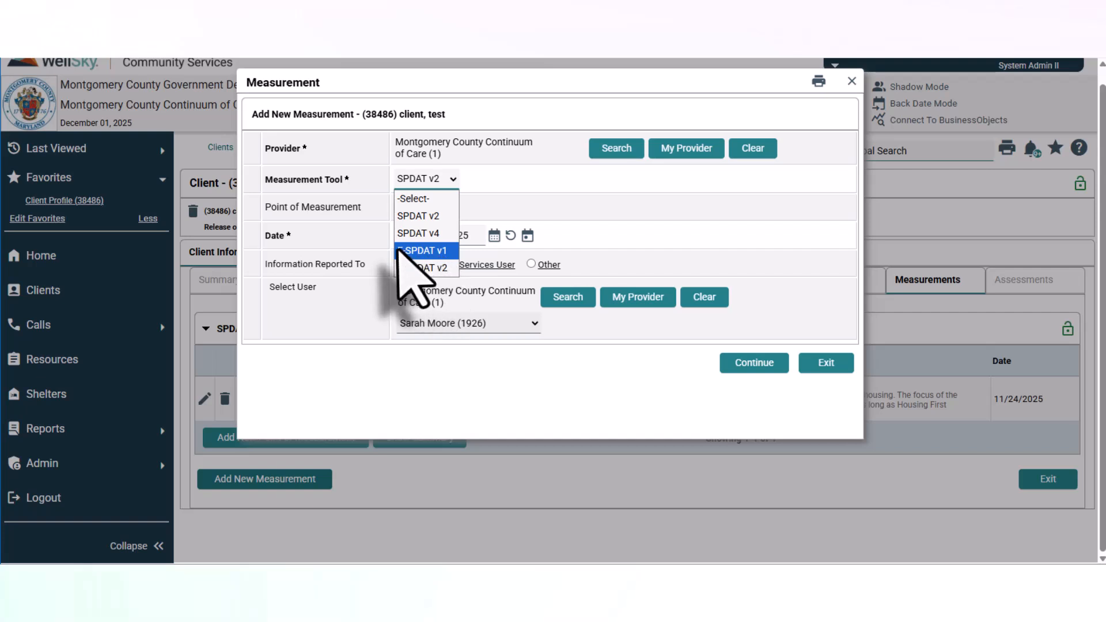
click(447, 233)
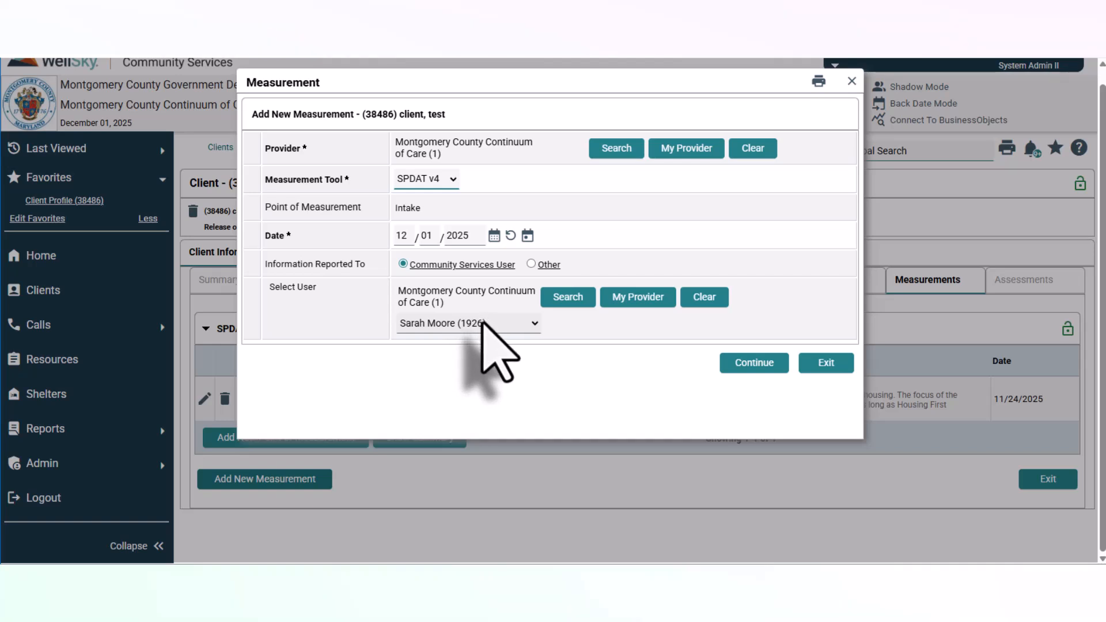
click(747, 369)
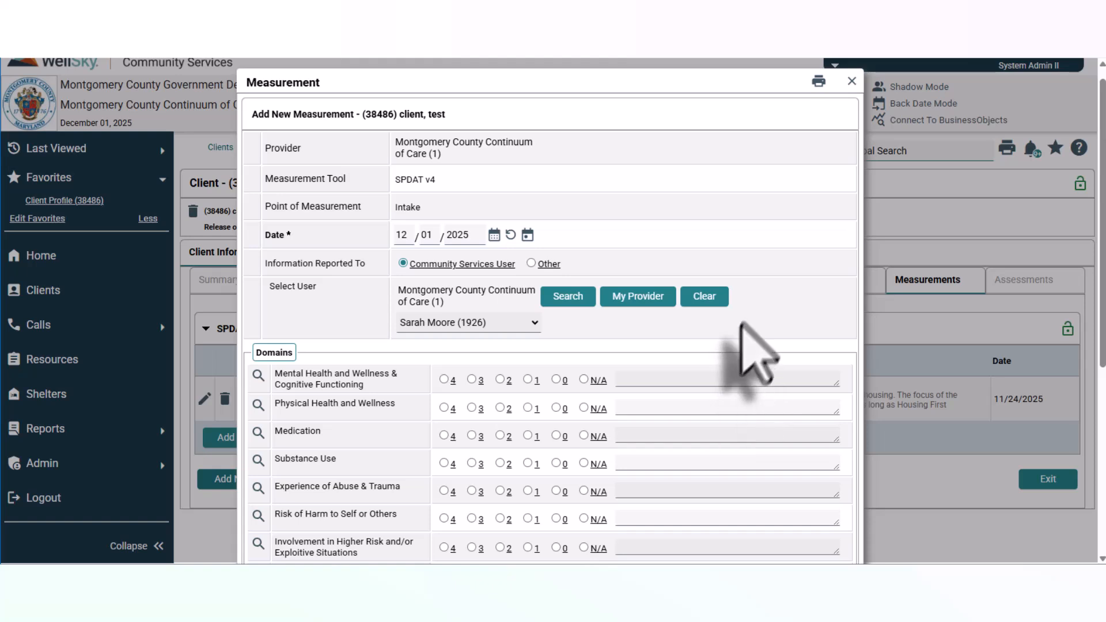
Open the details of the Mental Health and Wellness & Cognitive Functioning domain, review its prompts and criteria, and score it 4
scroll(752, 314, down, 5)
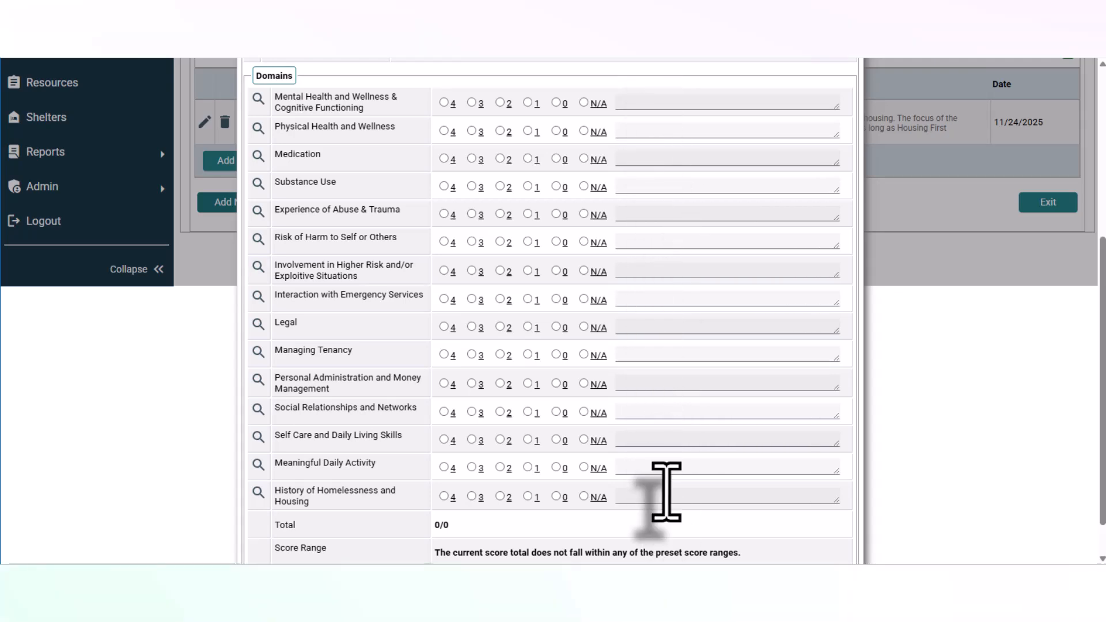
scroll(457, 383, up, 2)
scroll(444, 360, up, 3)
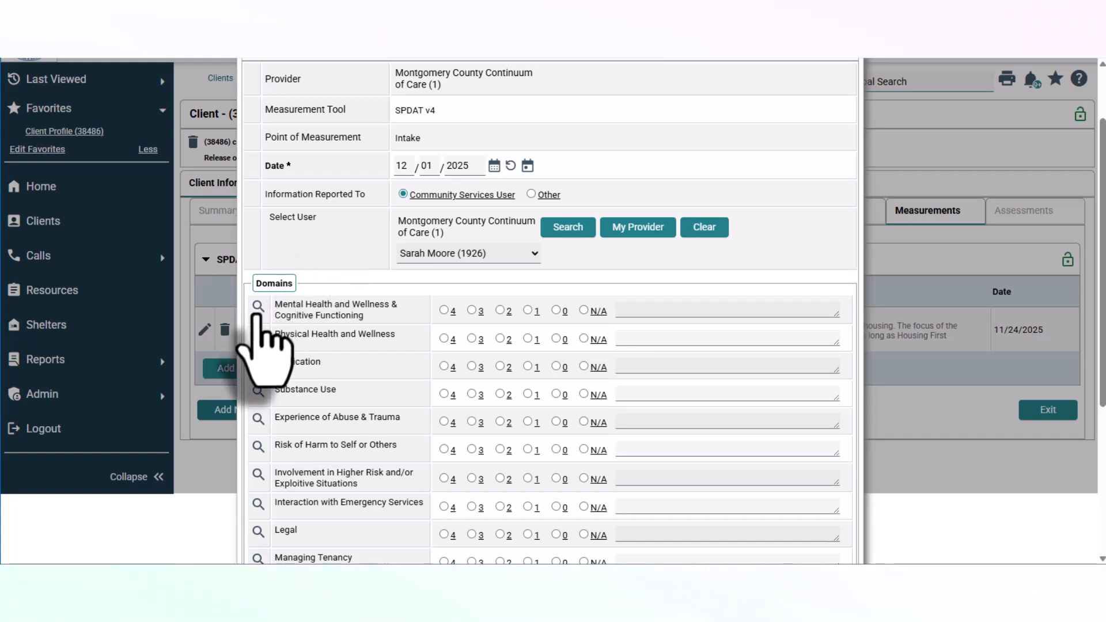
click(258, 306)
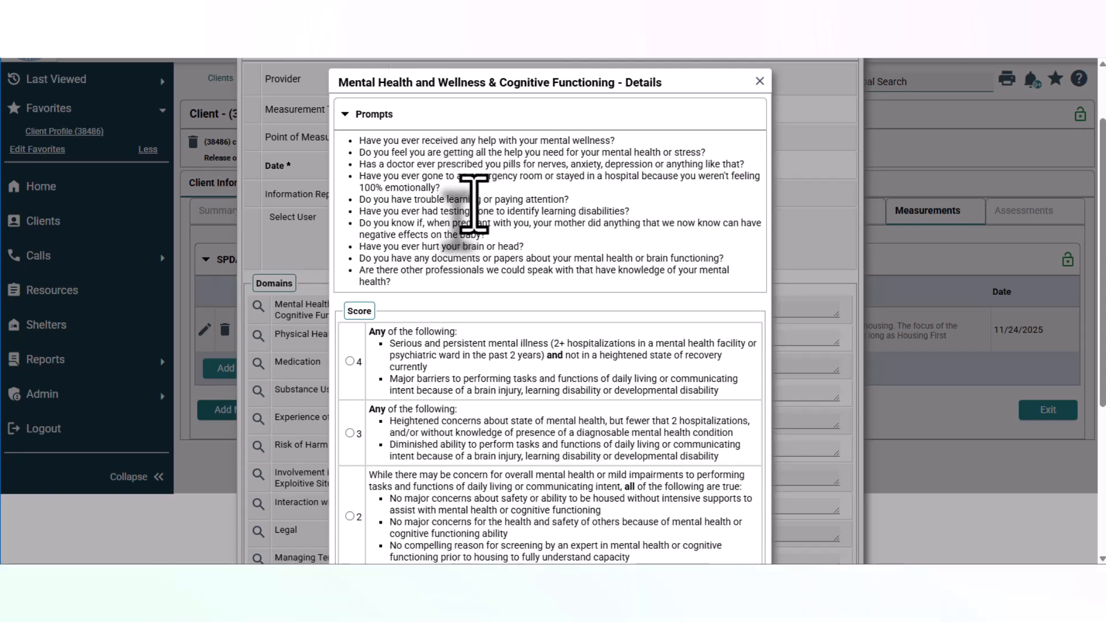
scroll(471, 208, down, 2)
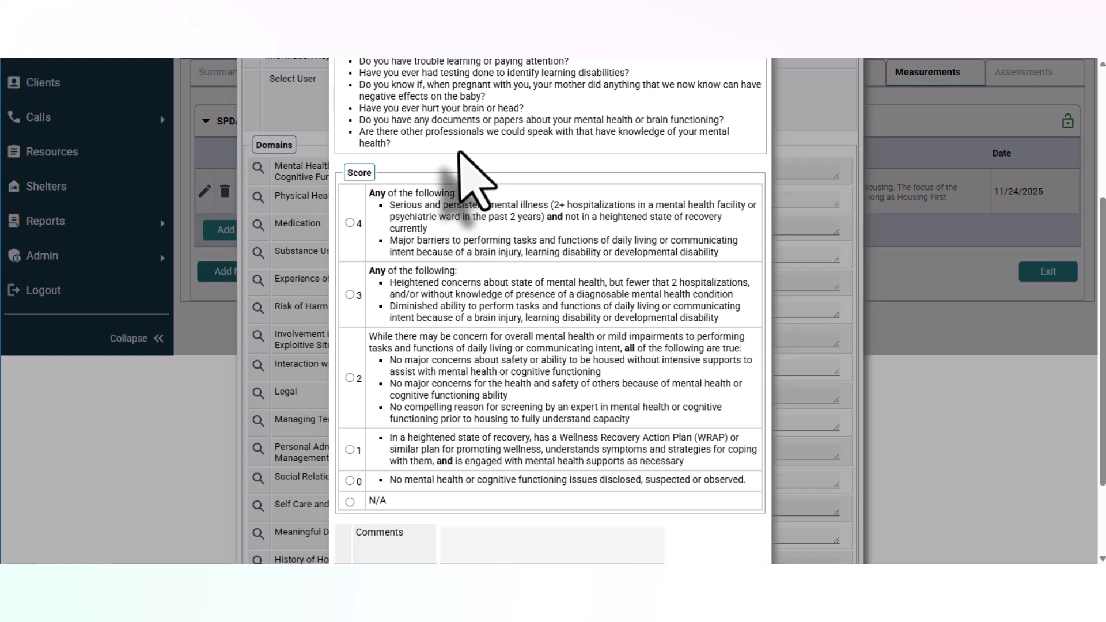
scroll(459, 152, up, 2)
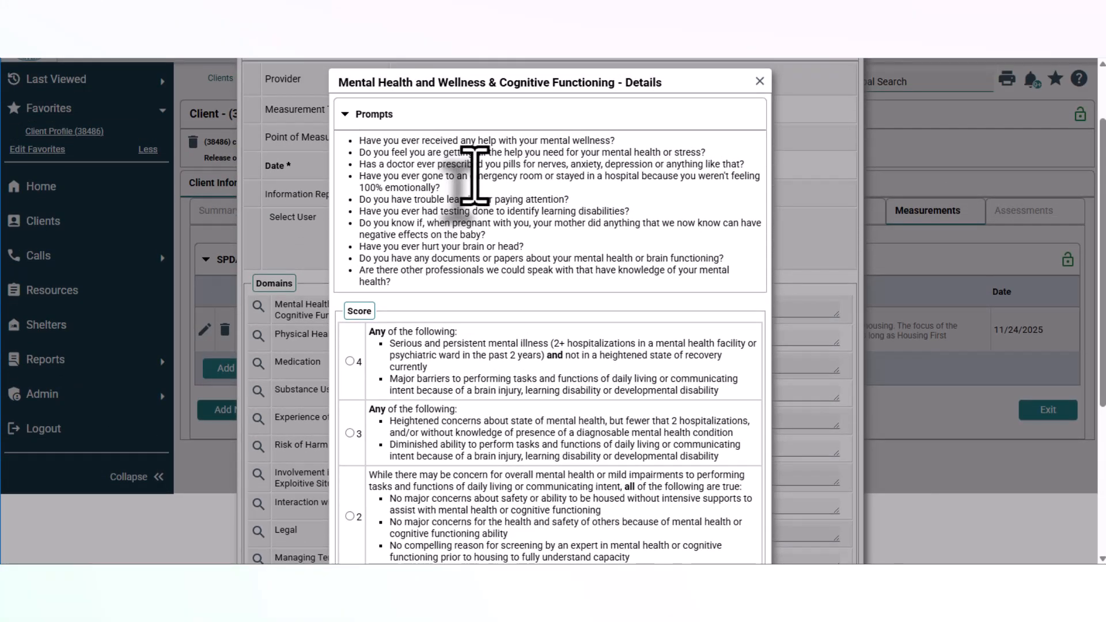
scroll(516, 200, down, 1)
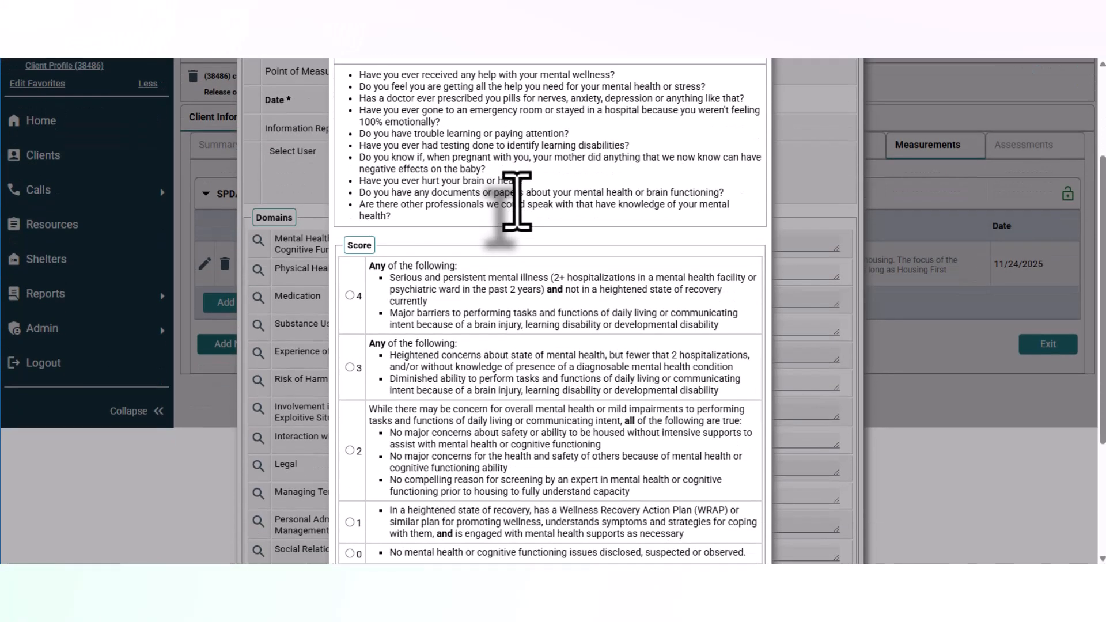
scroll(517, 202, down, 1)
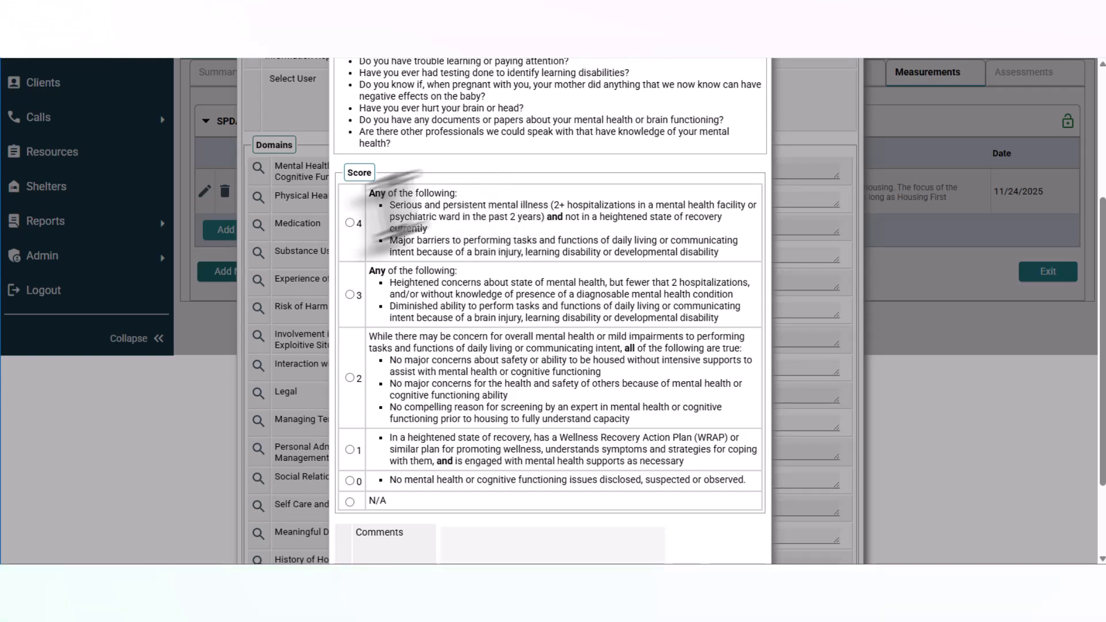
click(349, 223)
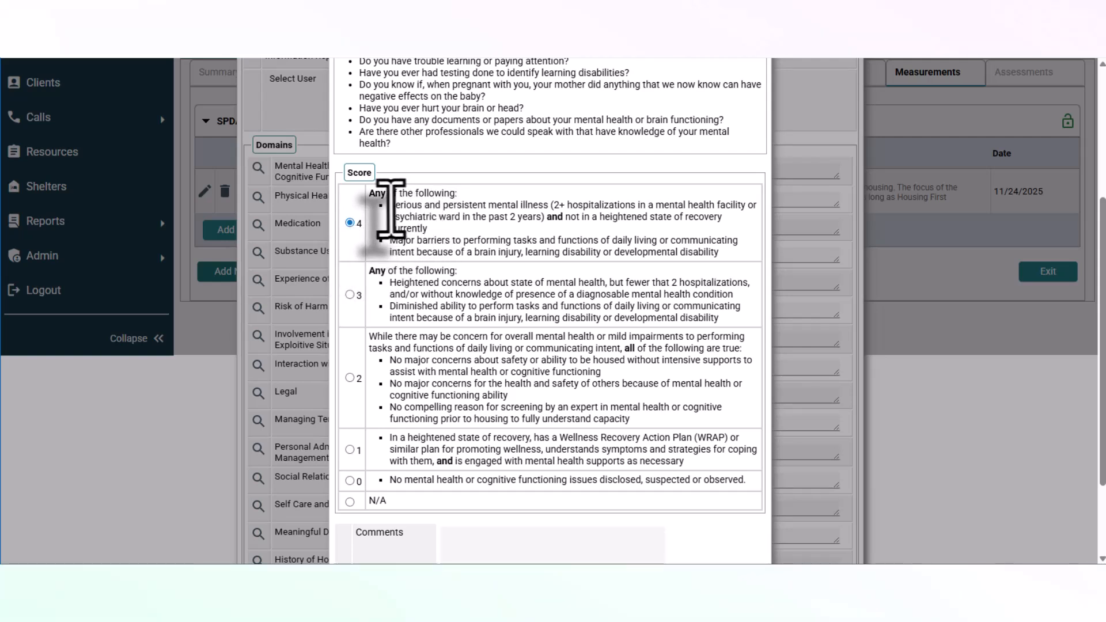
drag(391, 206, 555, 228)
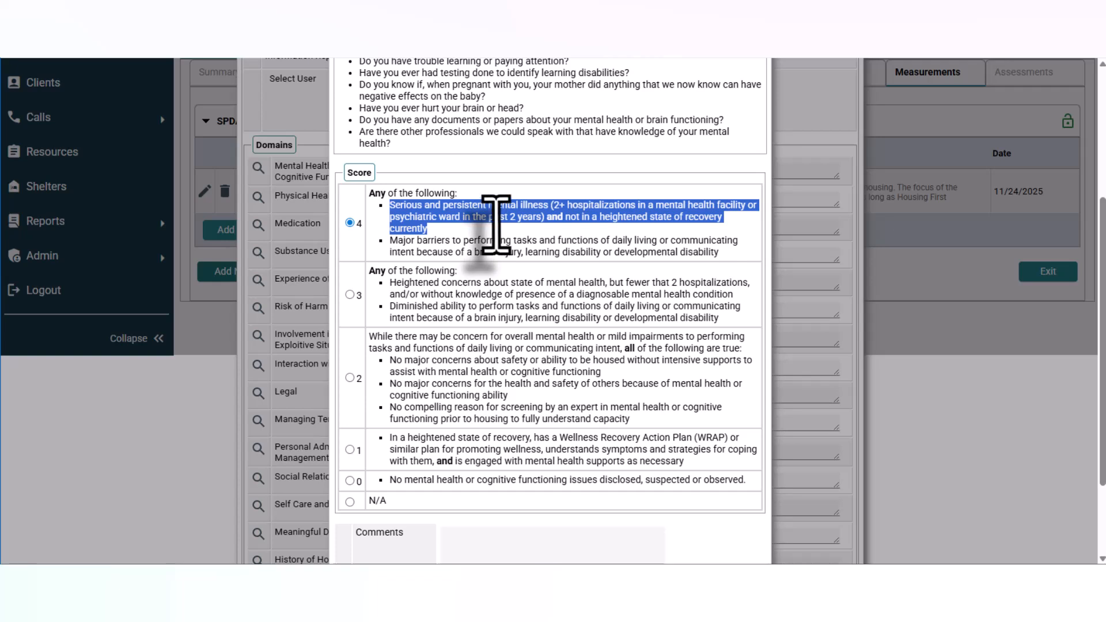
click(461, 236)
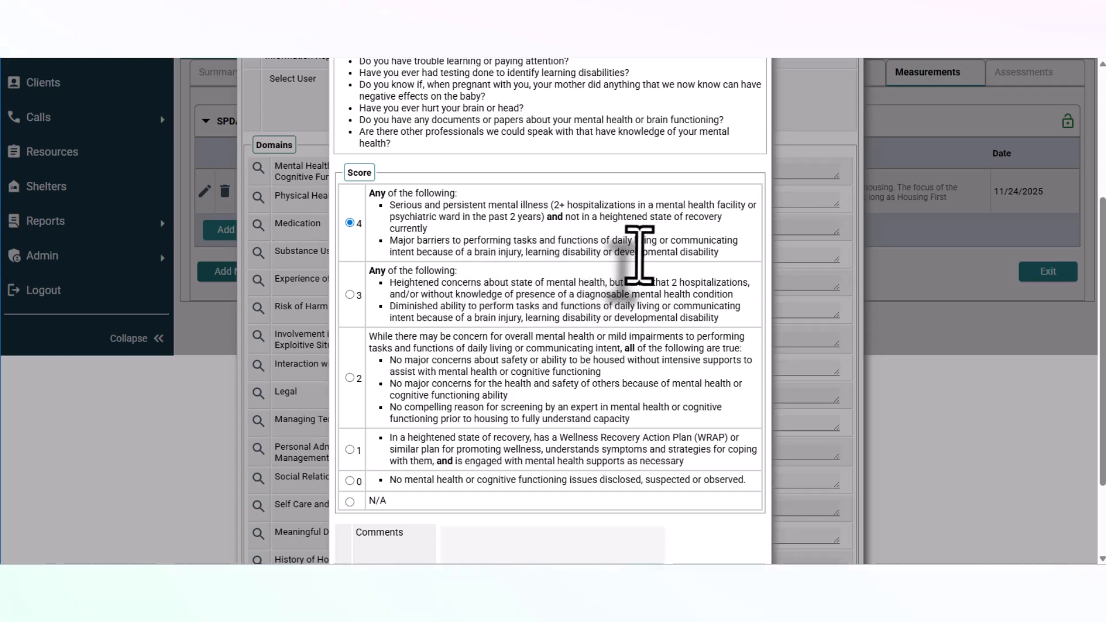
Enter the domain comment "client has been emergency petitioned 3 times in the last year."
scroll(640, 253, down, 2)
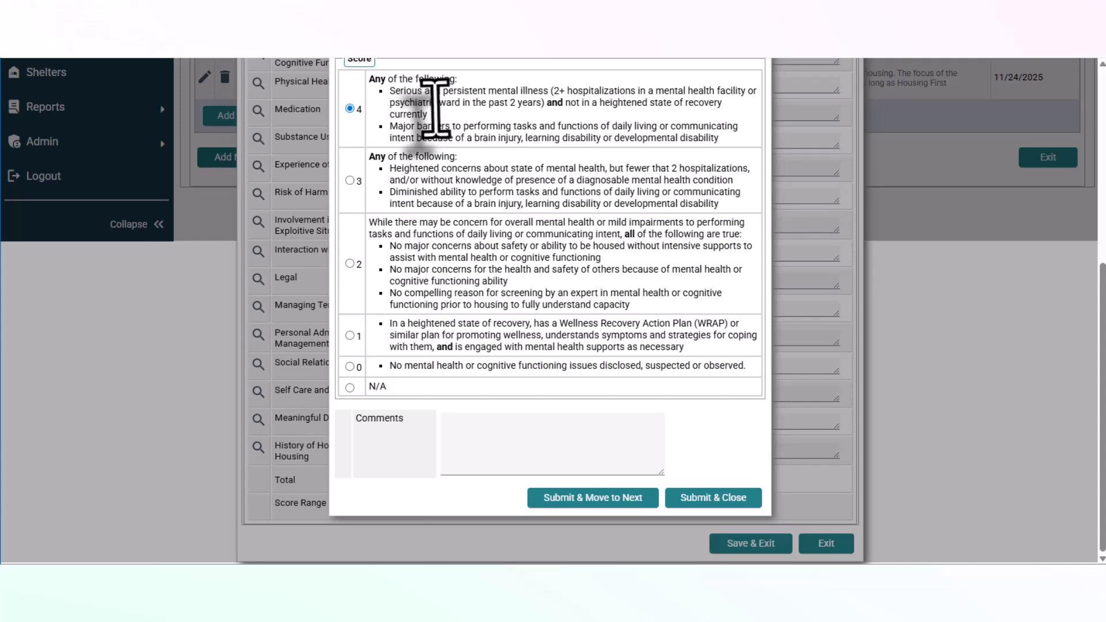
click(487, 452)
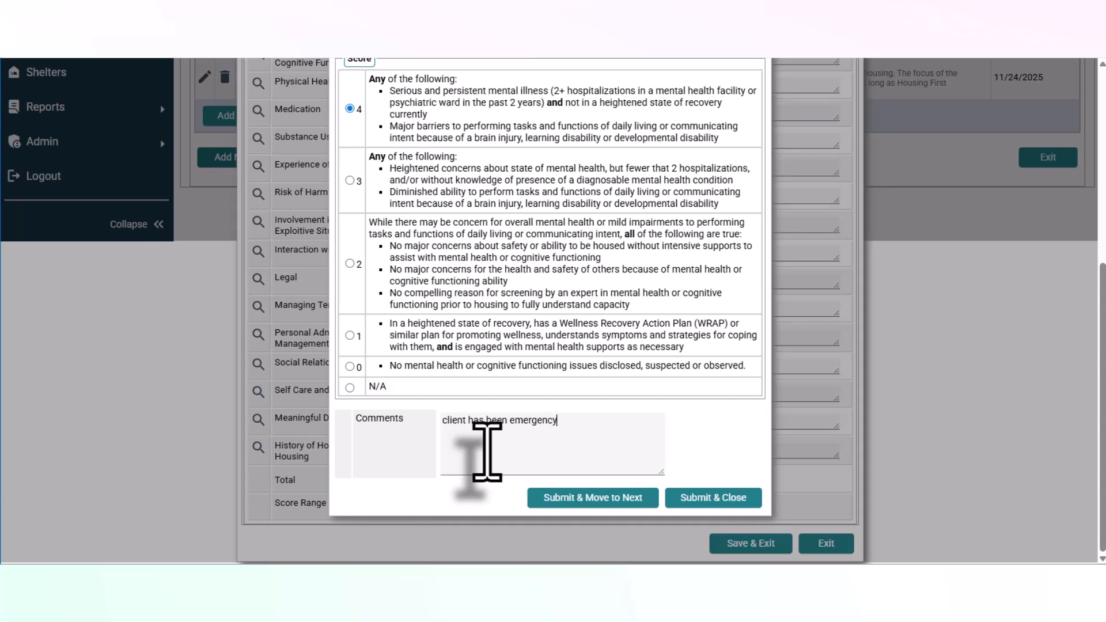
text(itioned 3 tiems in)
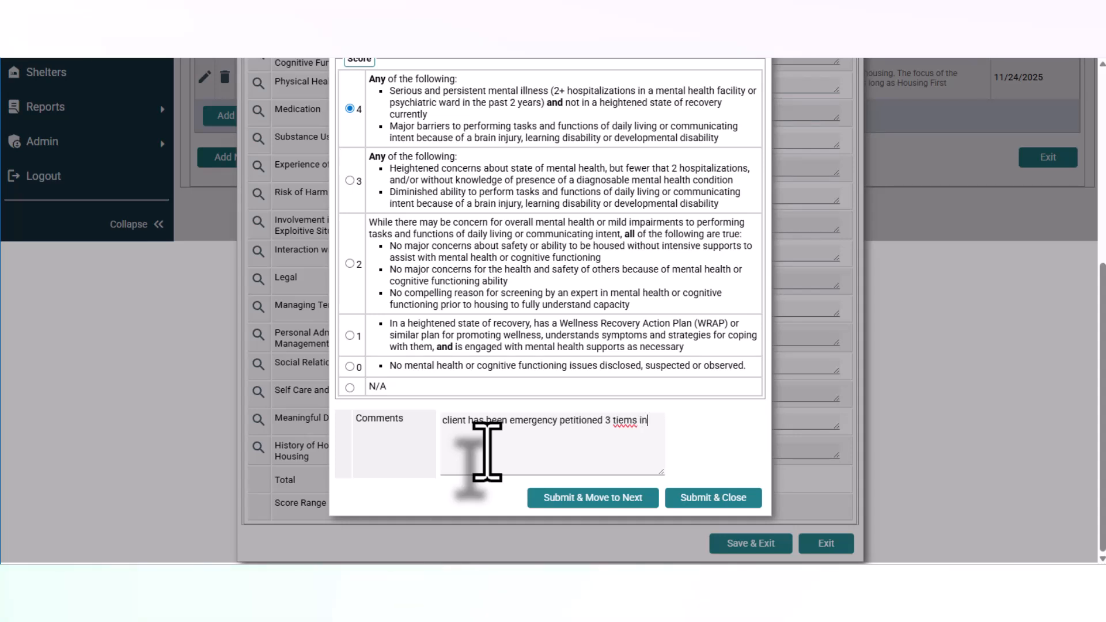
key(BackSpace)
key(BackSpace)
key(BackSpace)
key(BackSpace)
key(BackSpace)
key(BackSpace)
text(mes in the last year.)
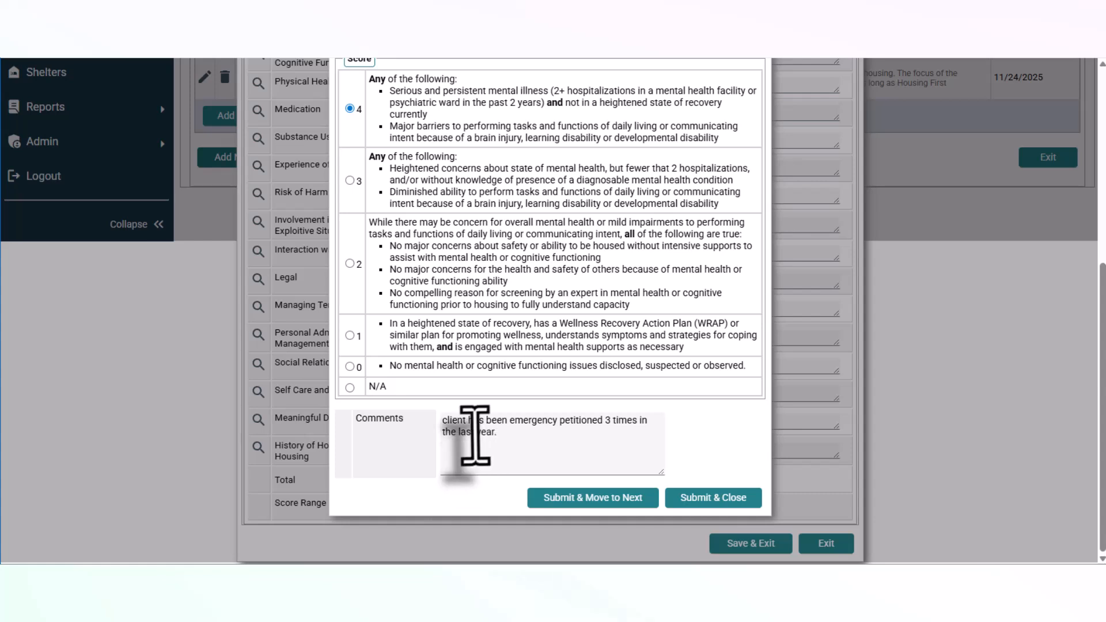
Insert "and hospitalized" after "petitioned" in the comment, correcting its spelling with the suggested word
click(604, 420)
text(and hosp)
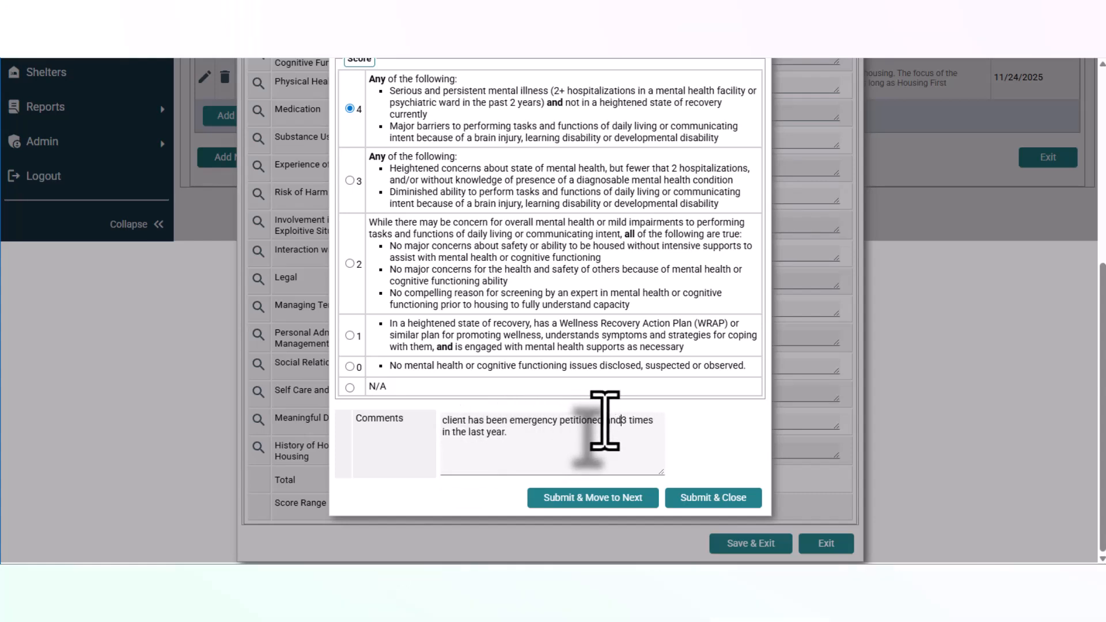
text(ital)
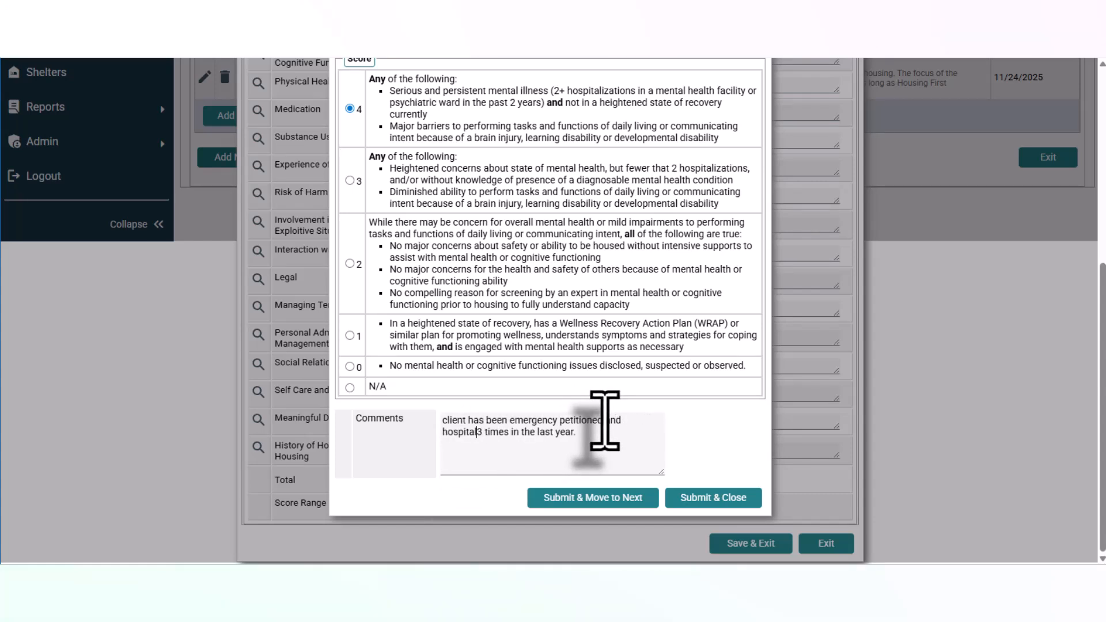
text(ized)
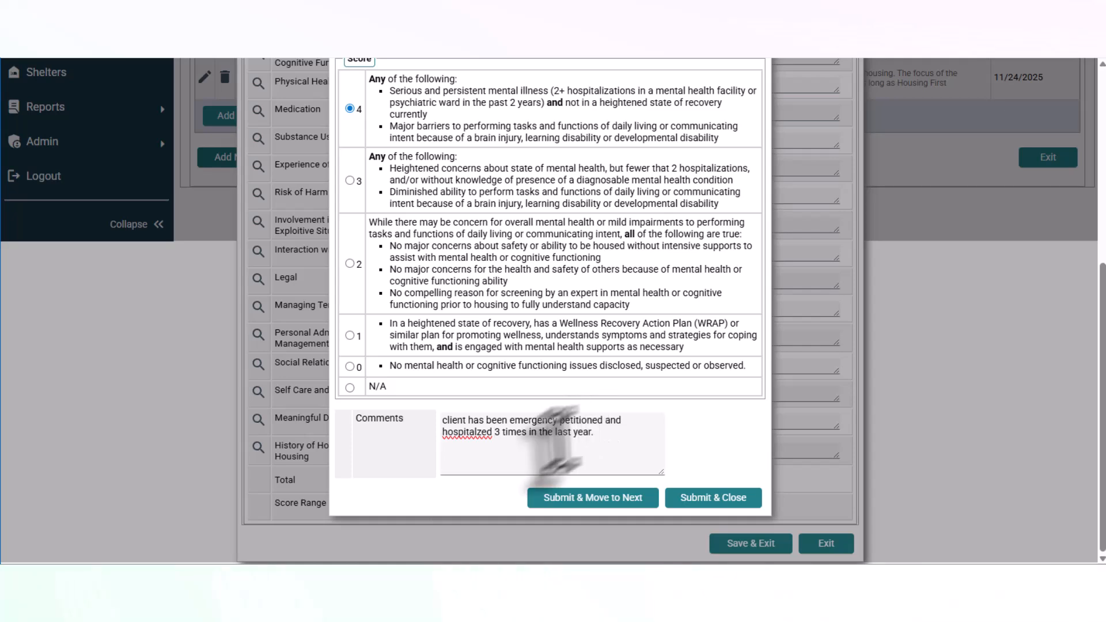
right_click(483, 433)
key(Escape)
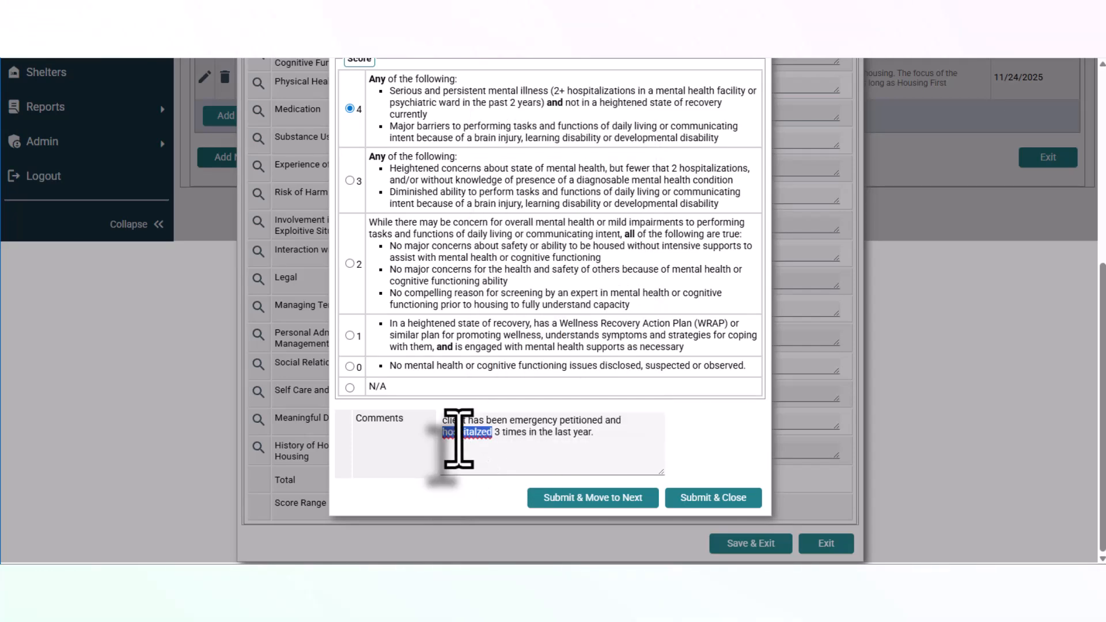
right_click(458, 433)
click(518, 125)
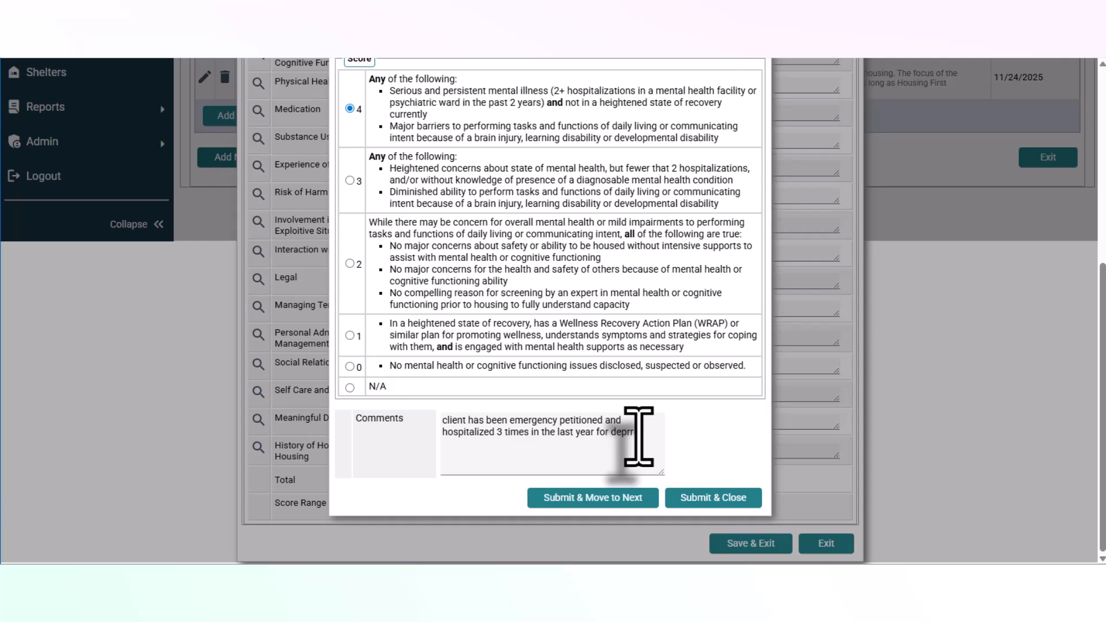
Complete the comment's first sentence so that it ends with "in the last year for psychosis."
text(ssion.\\\\\\)
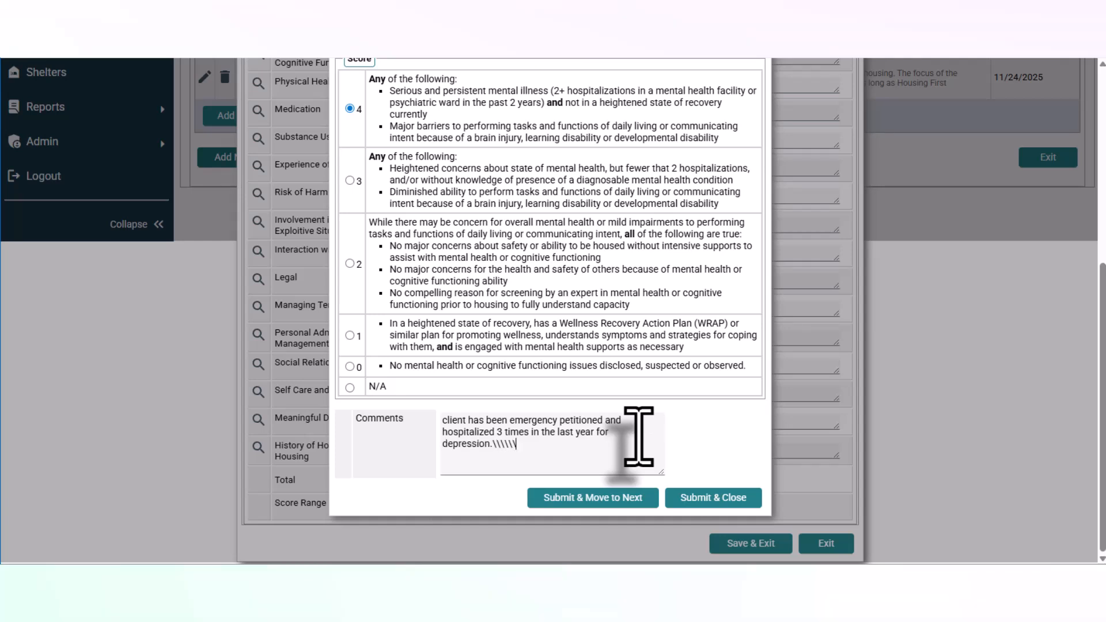
key(BackSpace)
key(BackSpace)
key(BackSpace)
key(BackSpace)
key(BackSpace)
key(BackSpace)
key(BackSpace)
key(BackSpace)
key(BackSpace)
key(BackSpace)
key(BackSpace)
key(BackSpace)
key(BackSpace)
key(BackSpace)
key(BackSpace)
text(sychosis.)
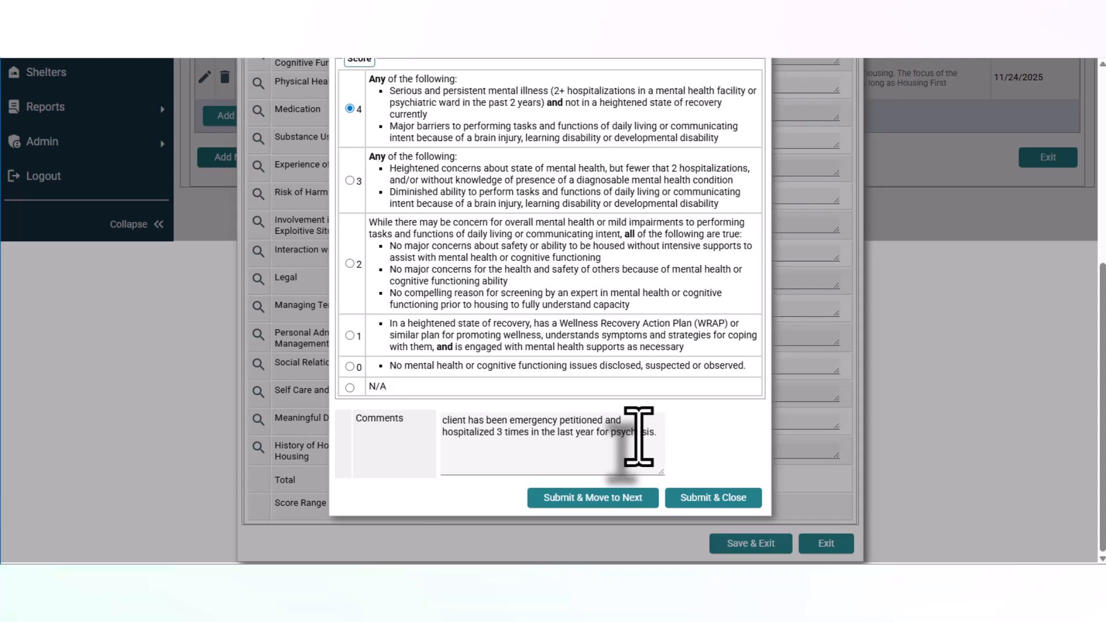
Add "Client says there are recording devices in her home and is punching holes in walls." to the domain comment
text(ient says there are rec)
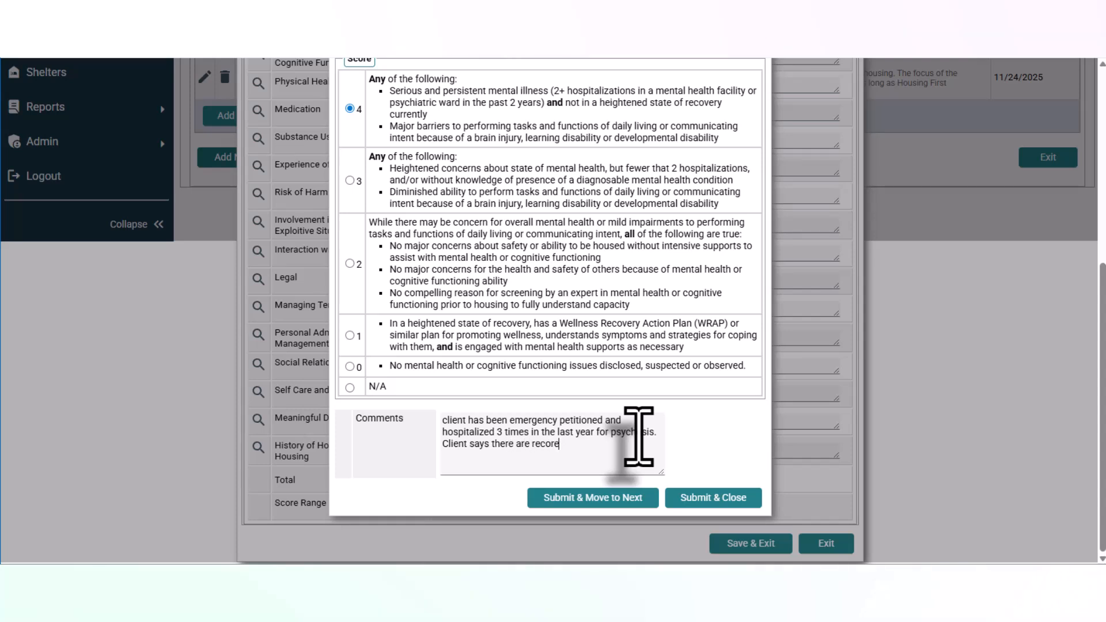
text(ording )
text(dev)
key(BackSpace)
text(evic)
text(home an)
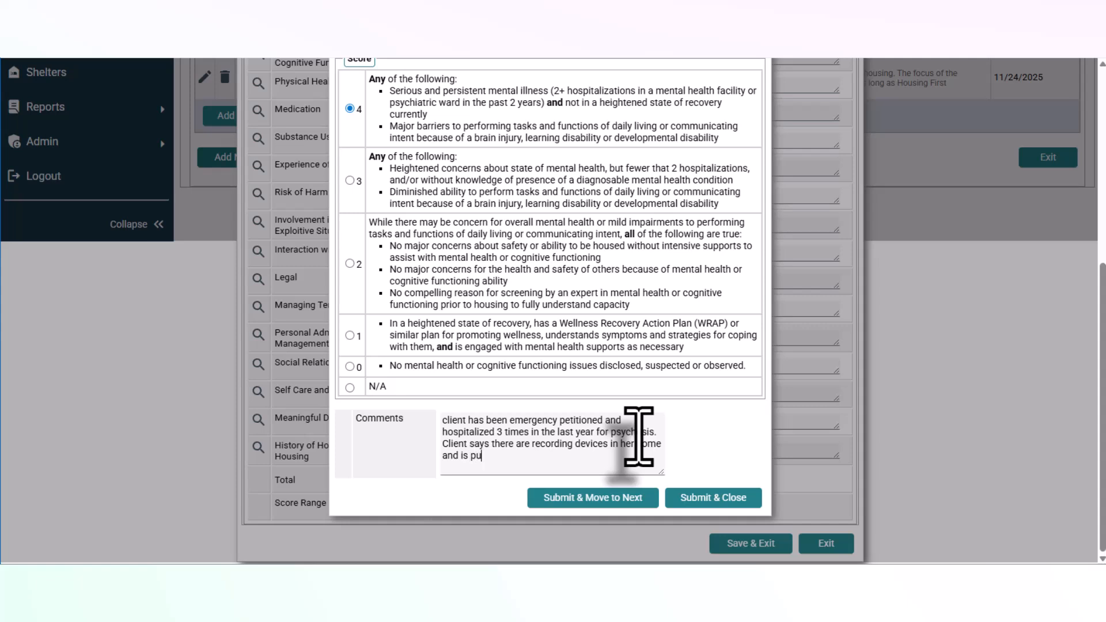
text(d is punching holes in walls. T)
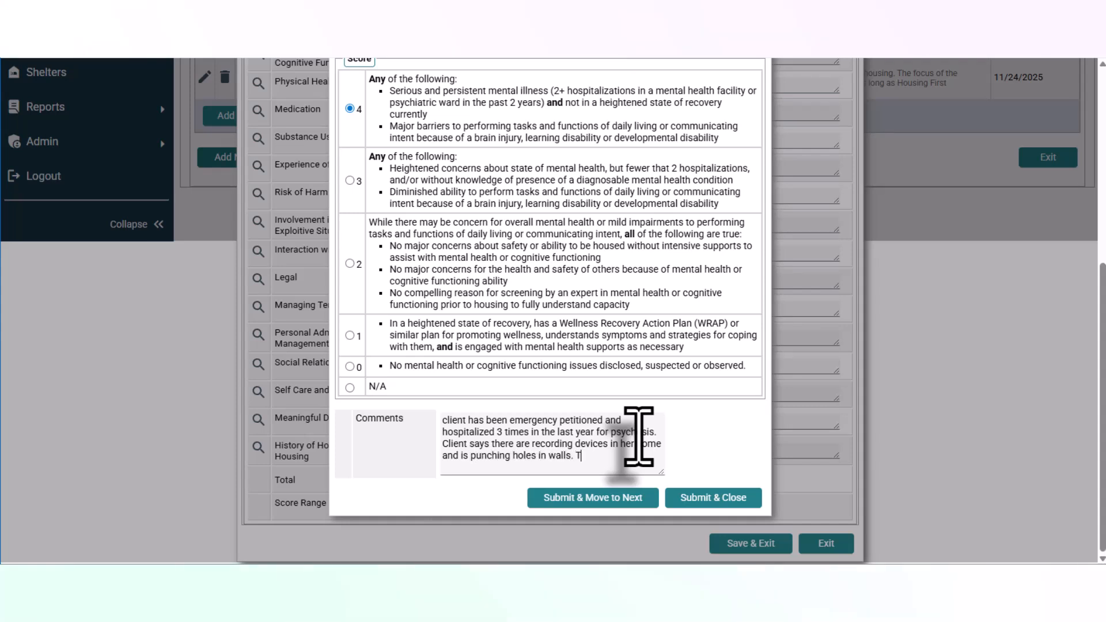
Add "This noise is disturbing neighbors." to the comment, correcting the spelling of "disturbing" with the suggested word
text(his noise is distrubing neighrb)
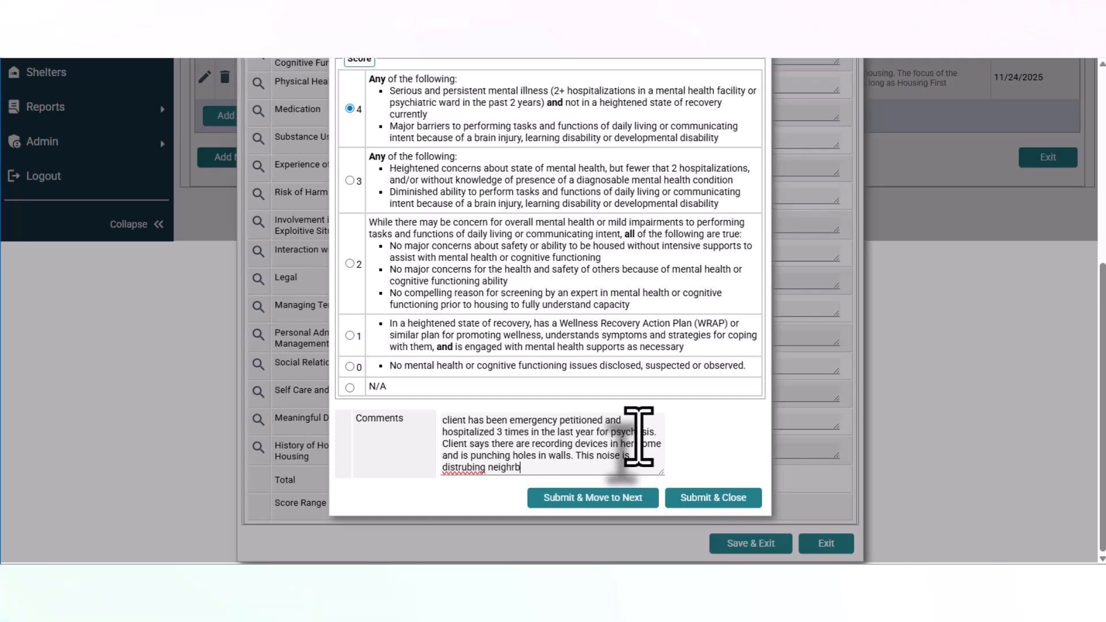
key(BackSpace)
right_click(461, 467)
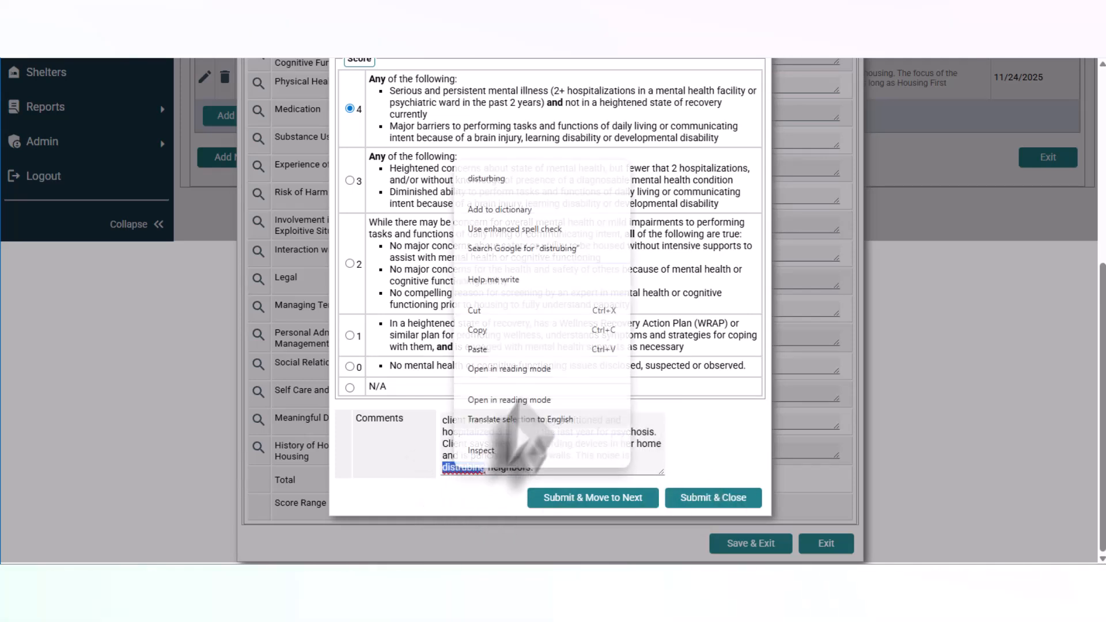
click(486, 179)
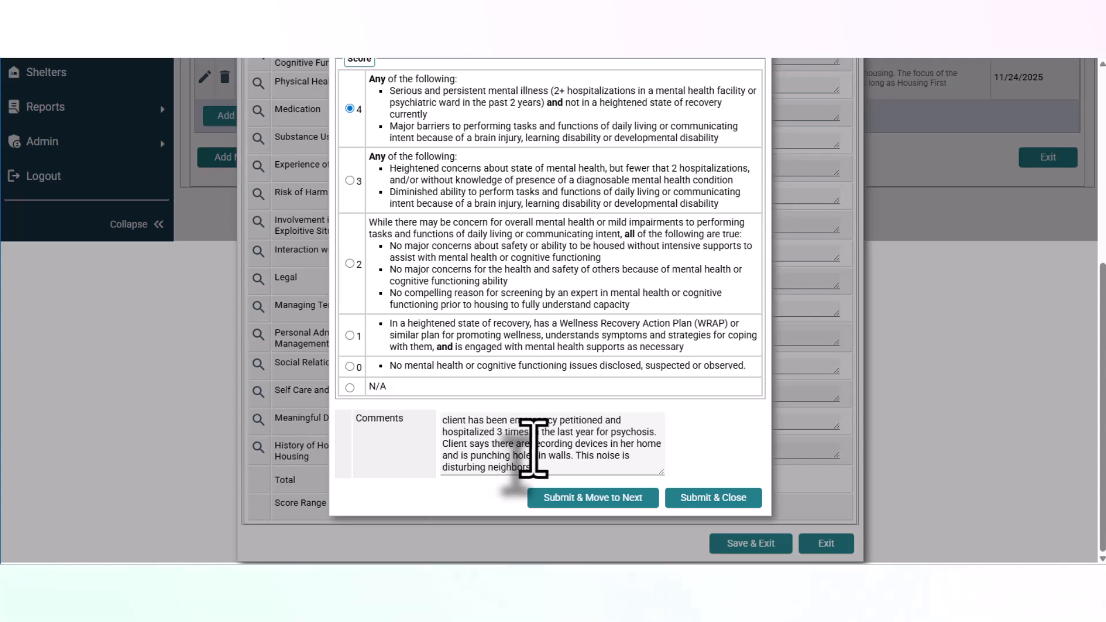
Finish the comment with "client refused any outpatient mental health treatment." and submit the domain, closing its details
text(ient refused any outp)
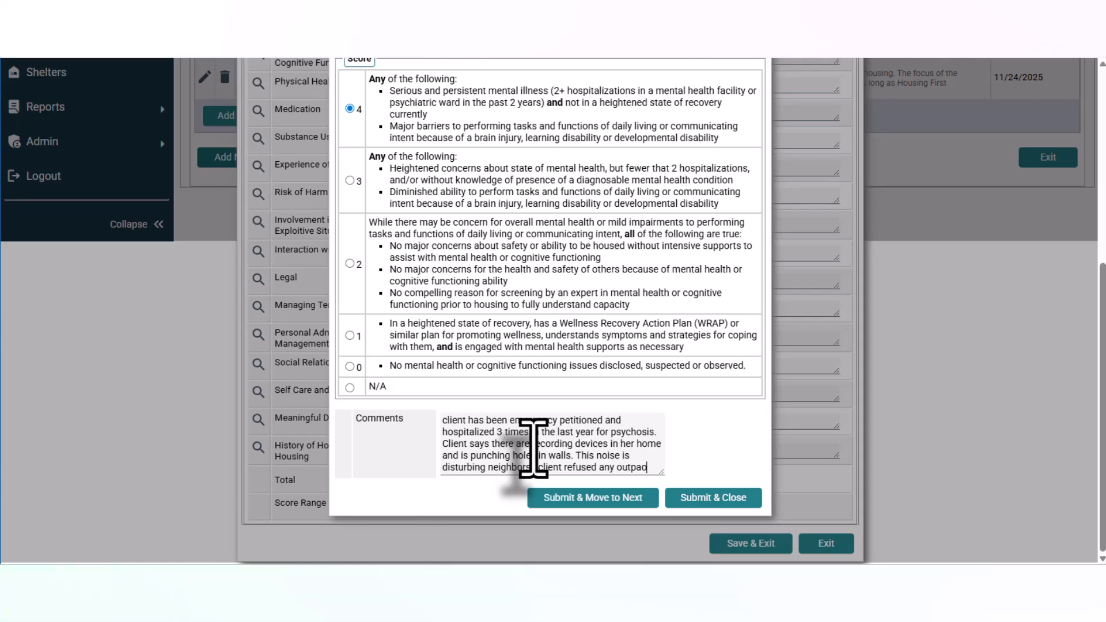
text(atient m)
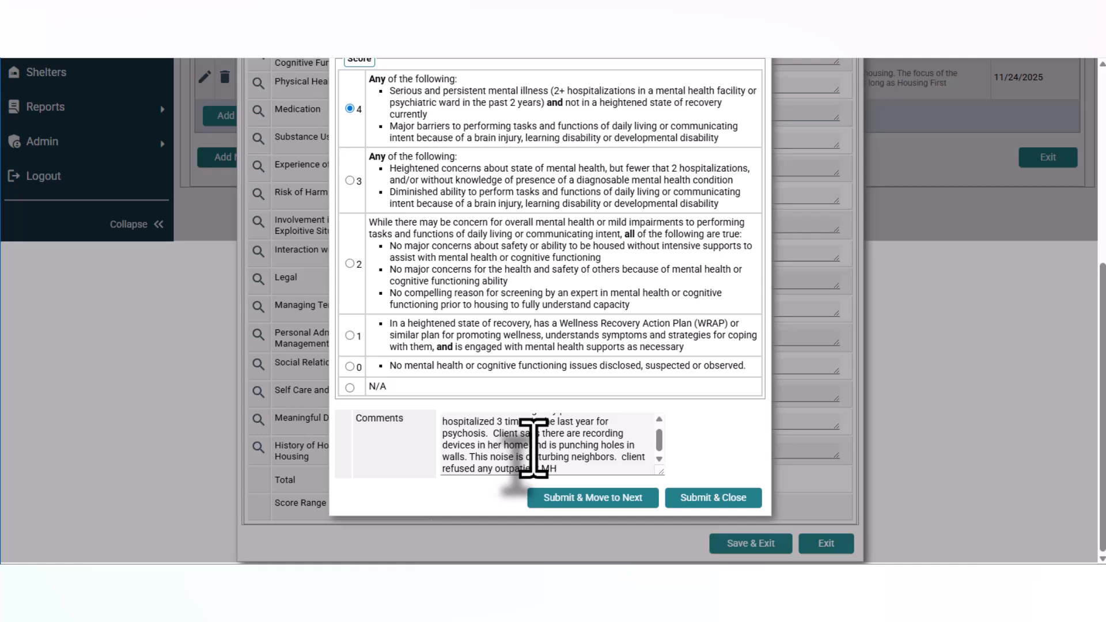
text(ental health treatment.)
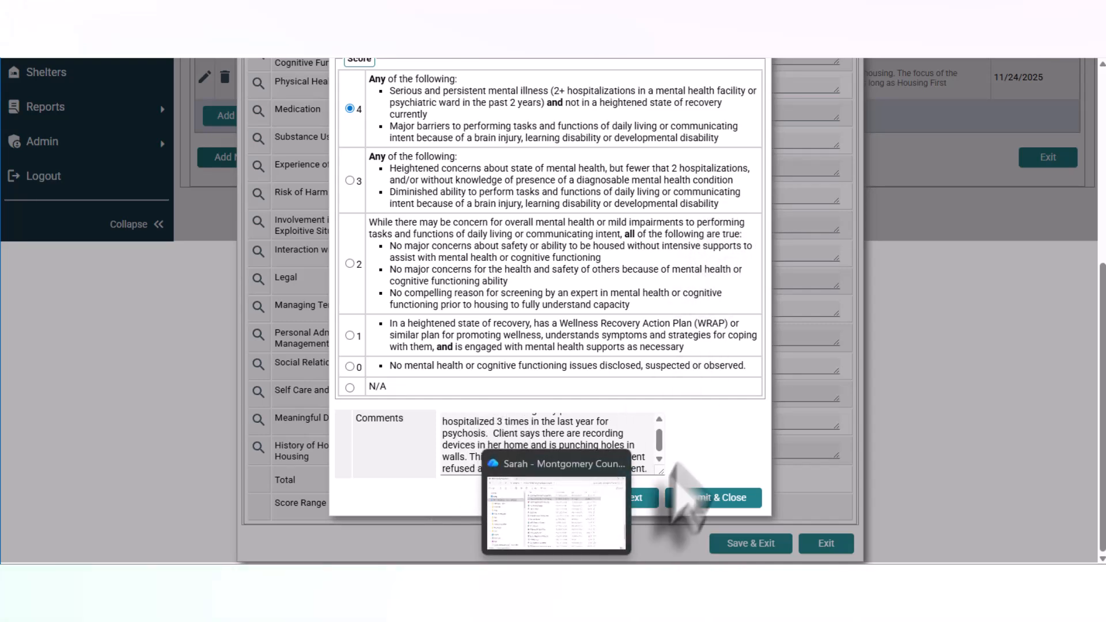
click(697, 498)
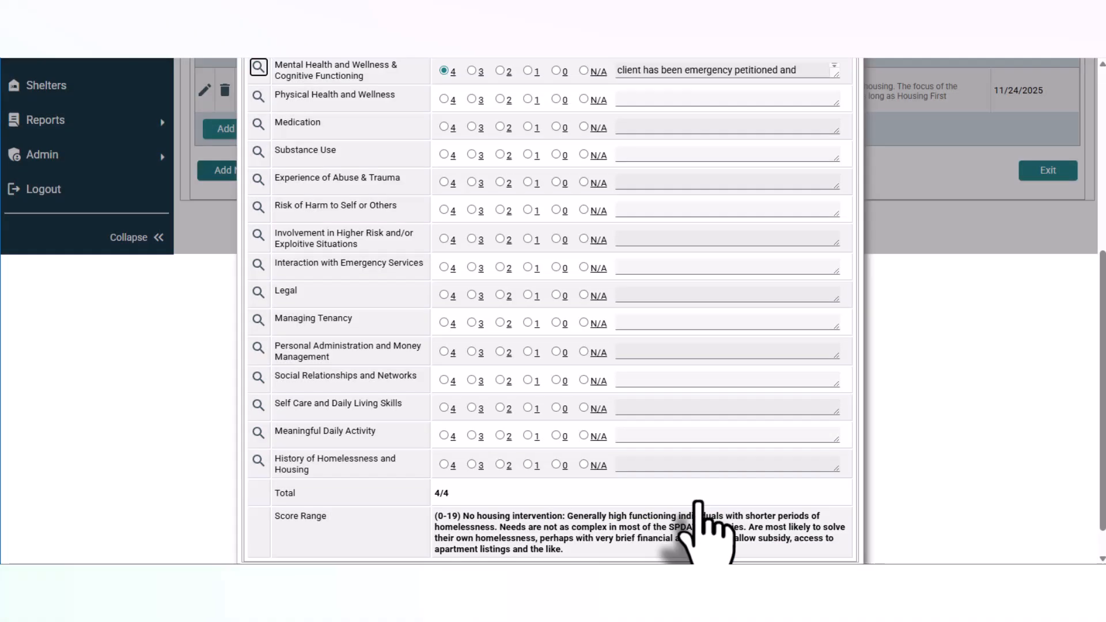
Enlarge the comment box of the Mental Health and Wellness & Cognitive Functioning domain to show the whole comment
scroll(611, 323, up, 3)
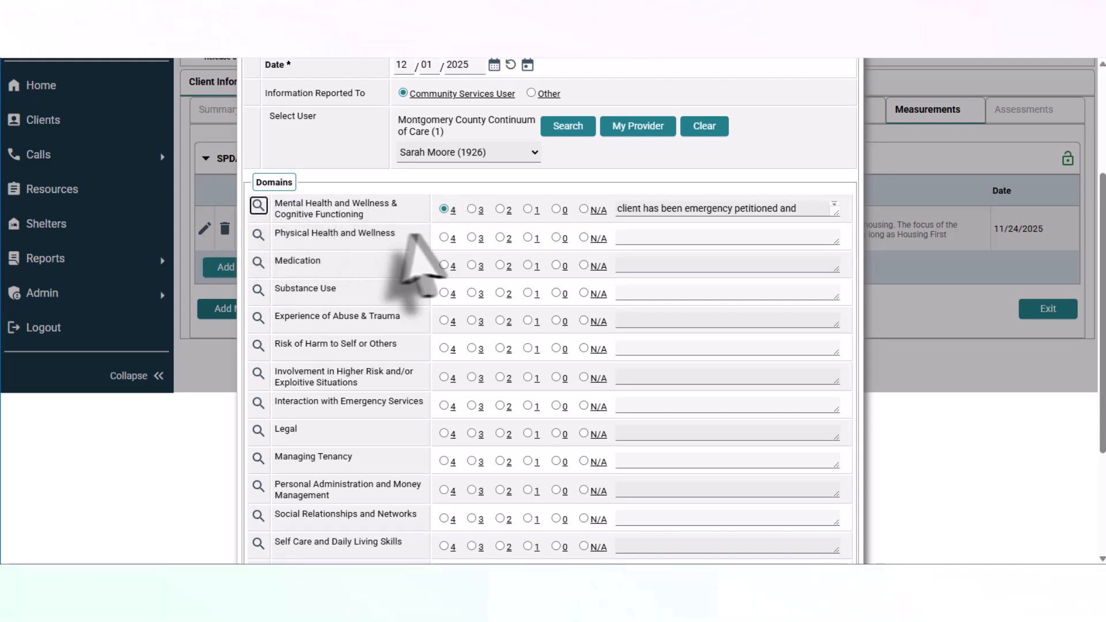
drag(834, 213, 850, 282)
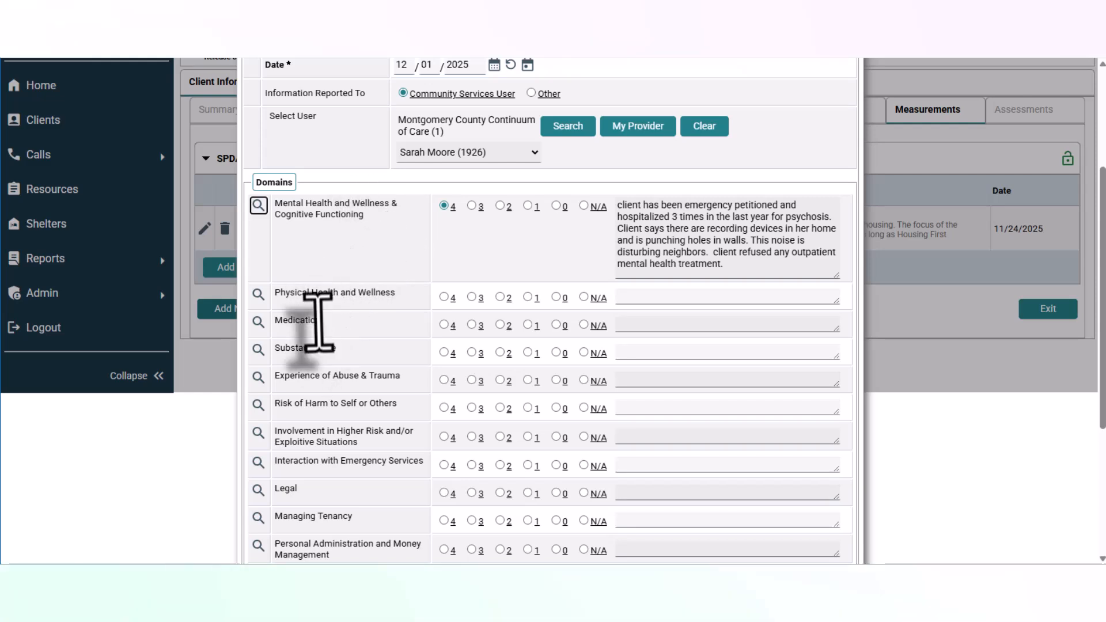
double_click(291, 321)
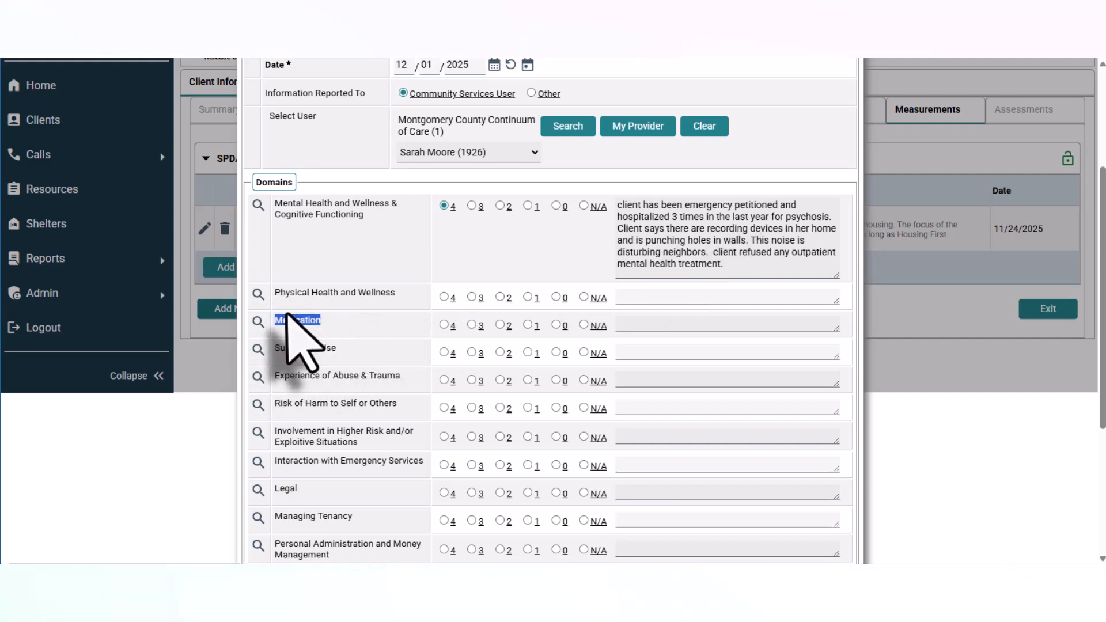
click(321, 319)
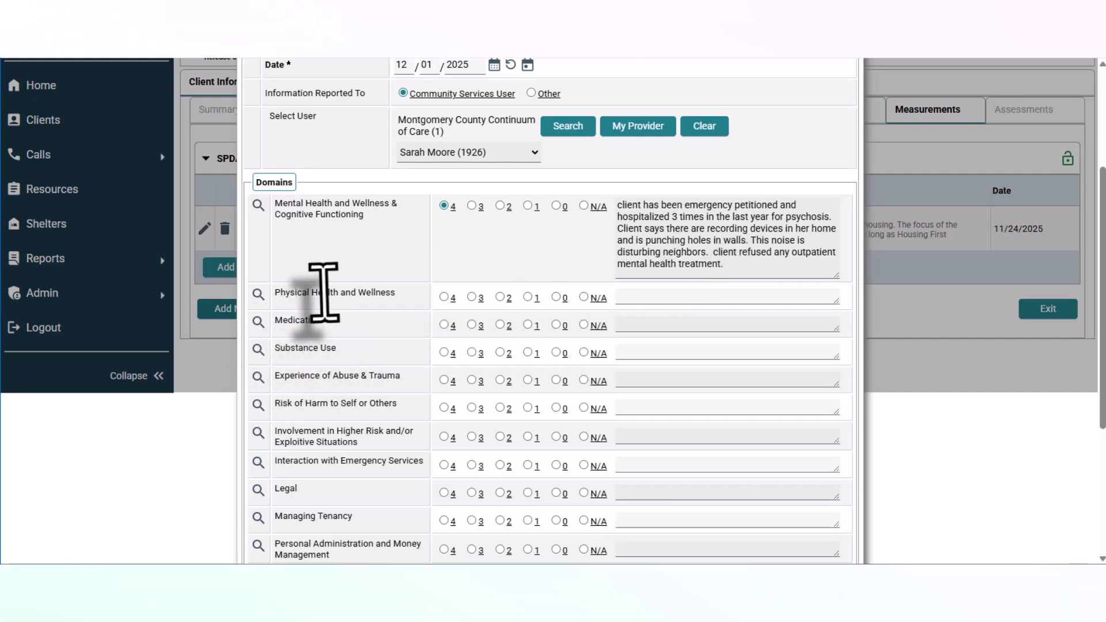
Review the list of domains, the total and the score range, and save and exit the measurement
scroll(321, 293, down, 2)
scroll(324, 293, up, 2)
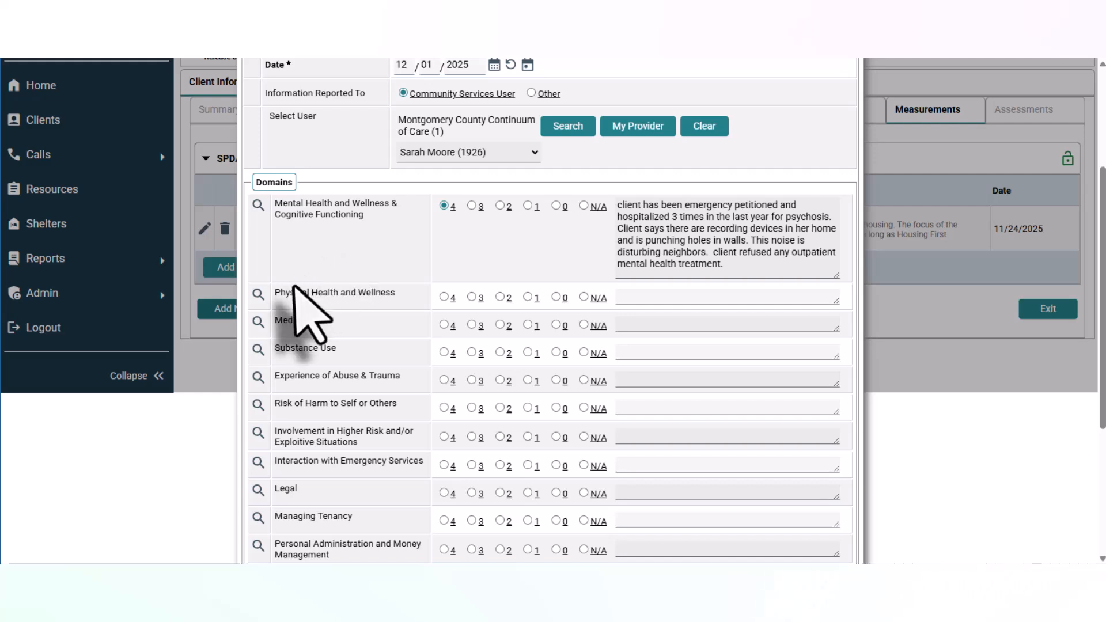
scroll(293, 282, down, 2)
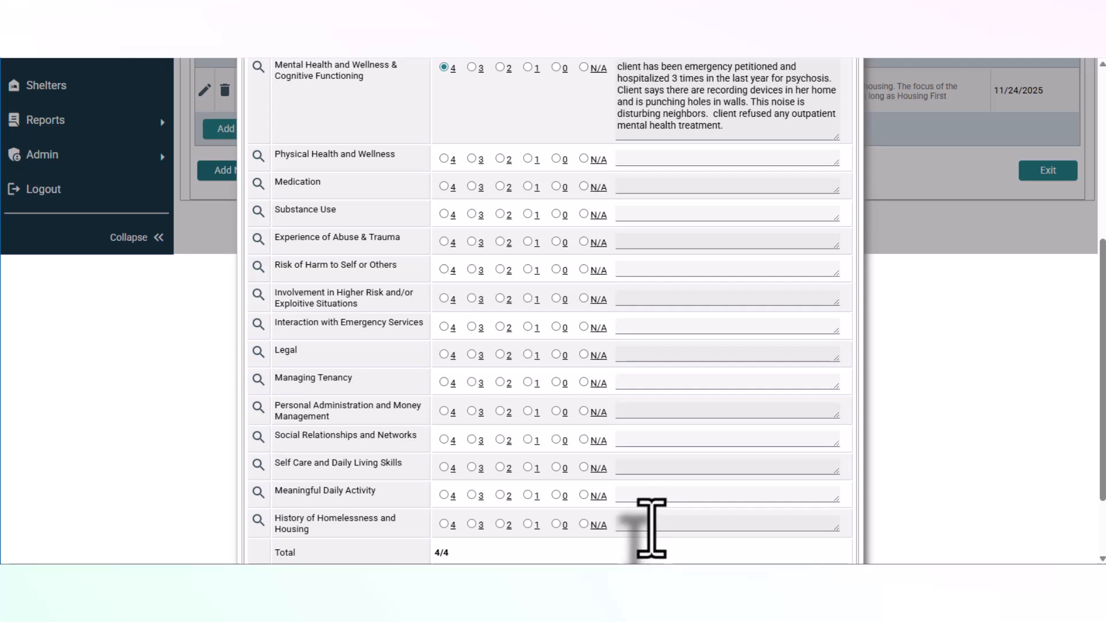
scroll(653, 494, down, 1)
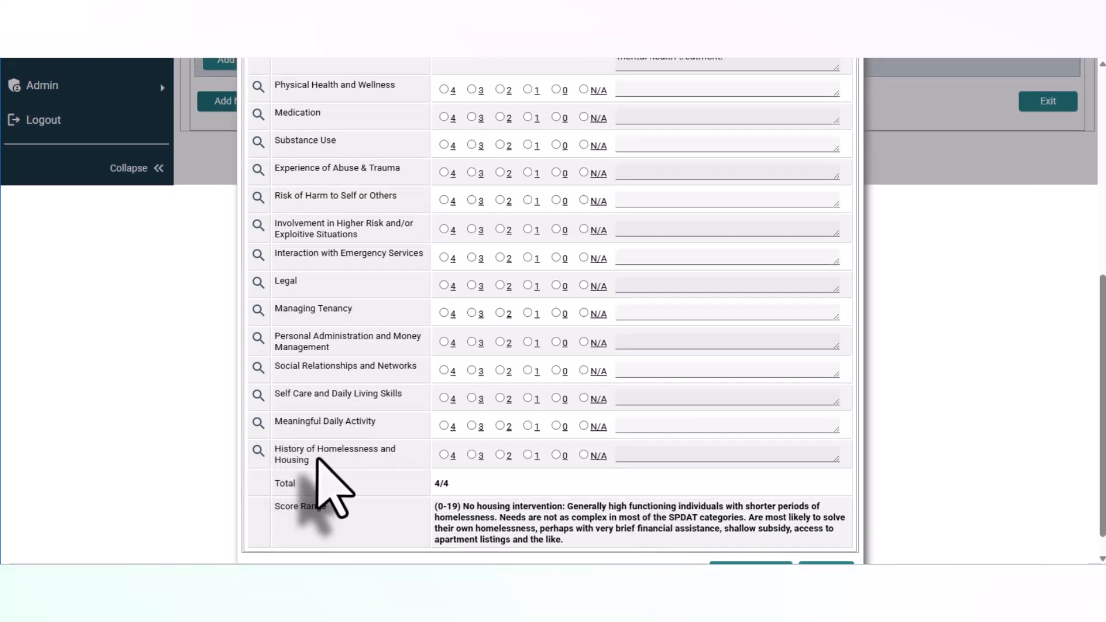
scroll(321, 459, down, 1)
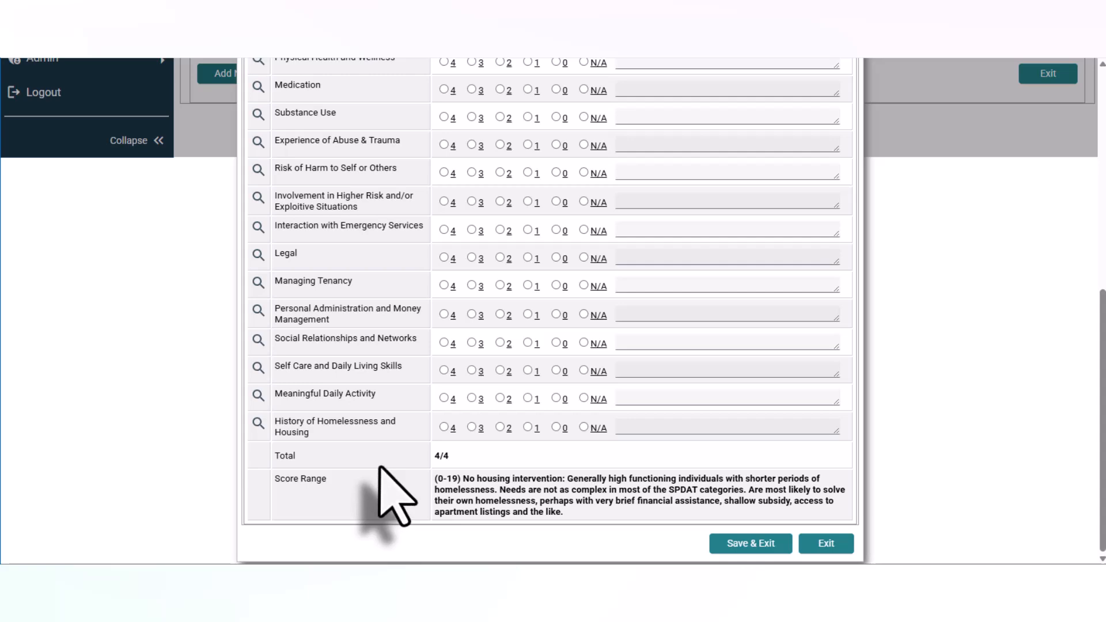
scroll(398, 494, up, 10)
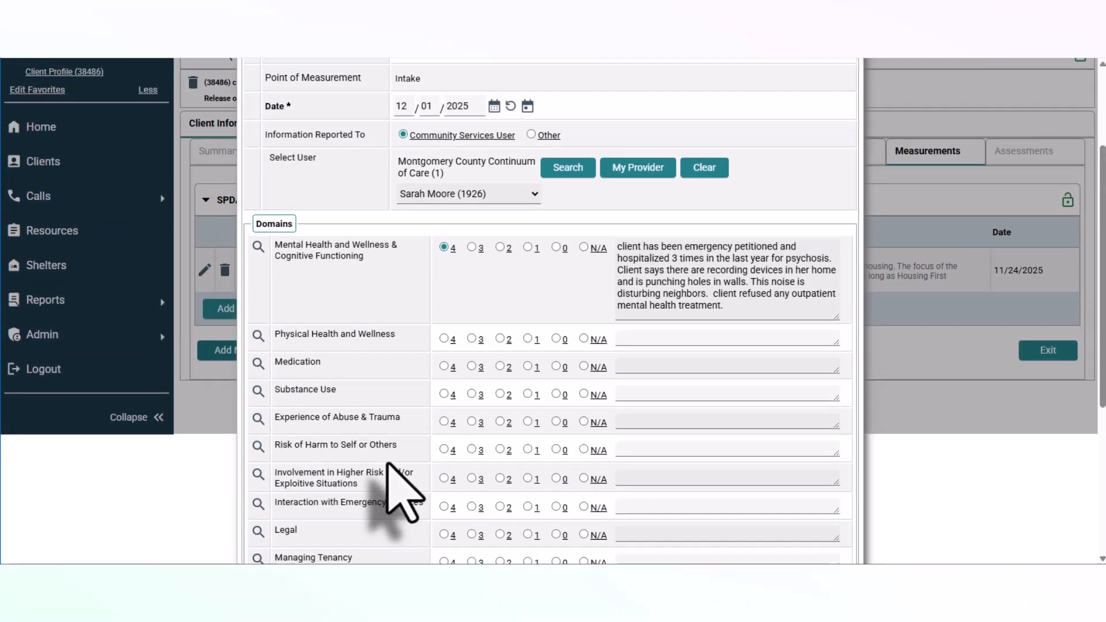
scroll(450, 487, down, 7)
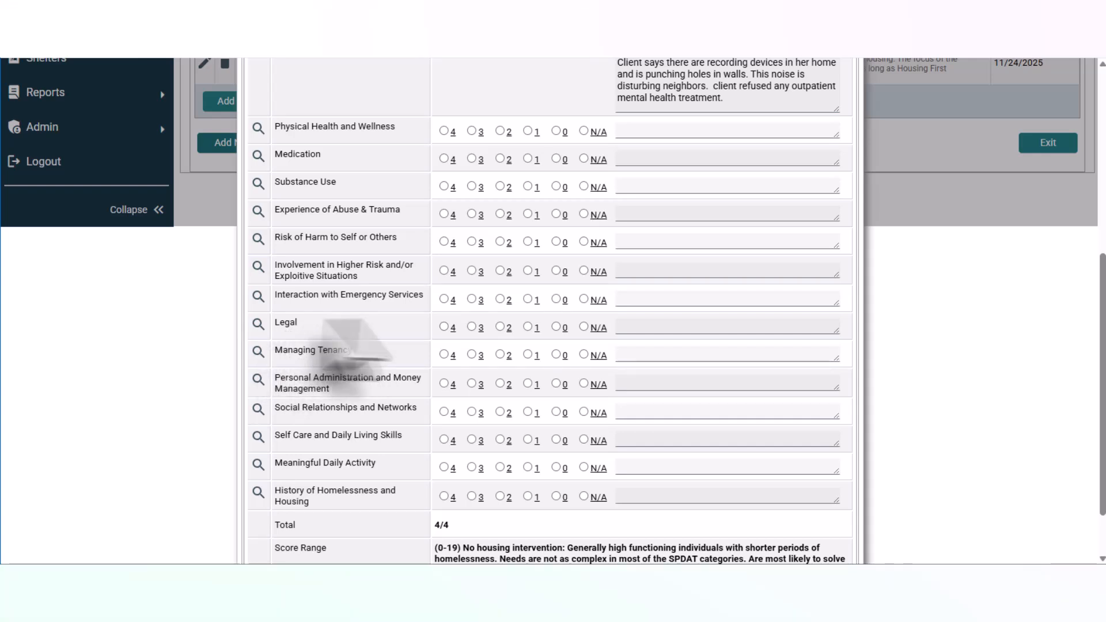
scroll(711, 432, down, 3)
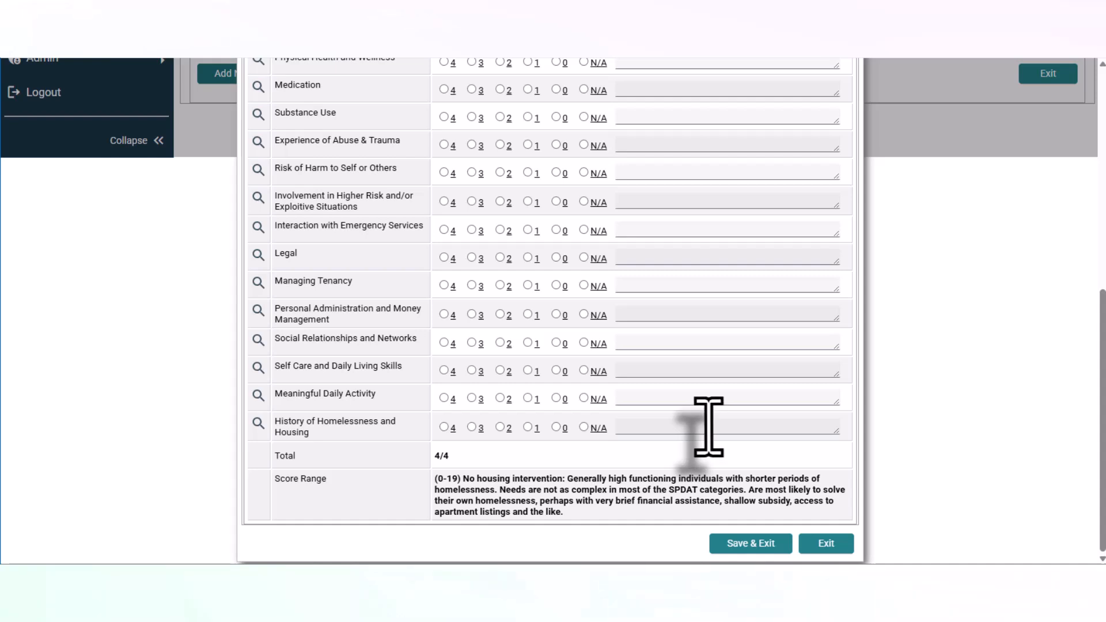
scroll(662, 284, up, 3)
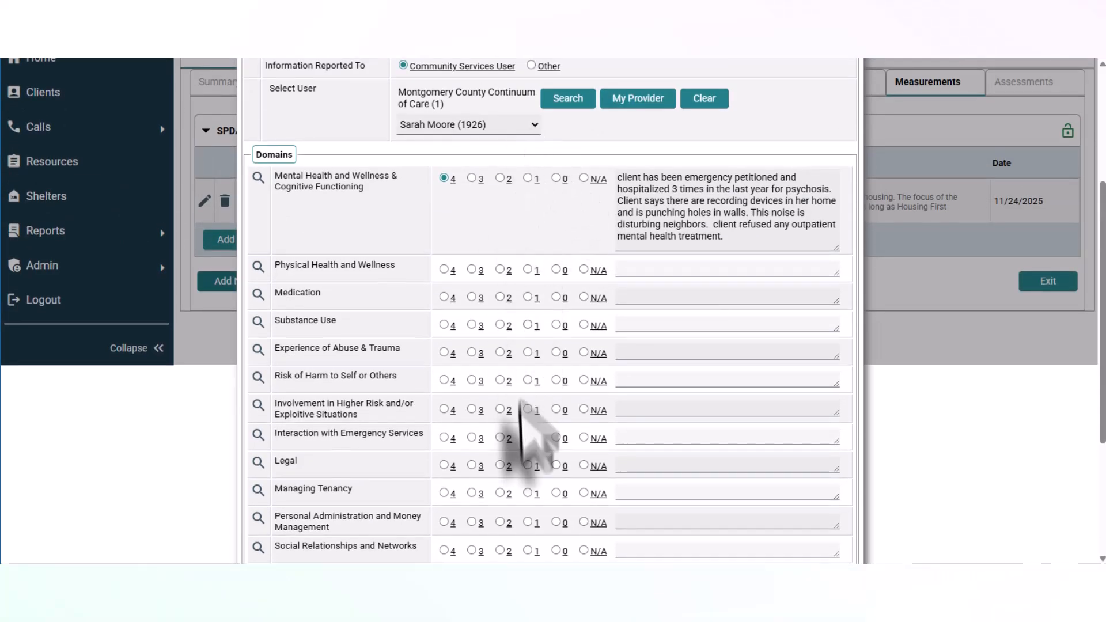
scroll(525, 461, down, 2)
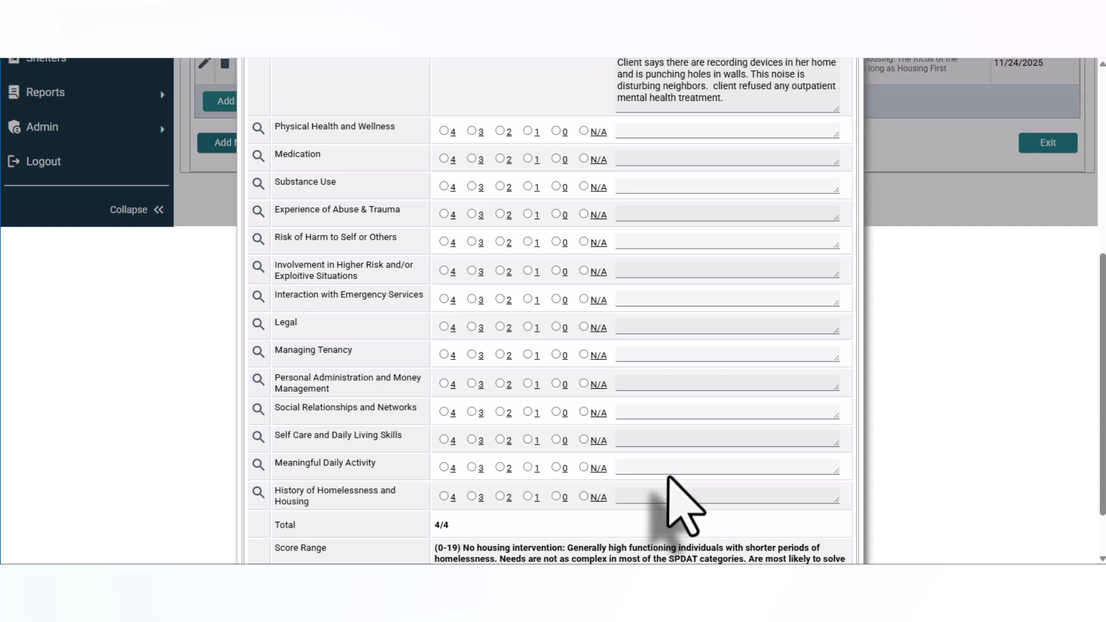
scroll(668, 477, down, 1)
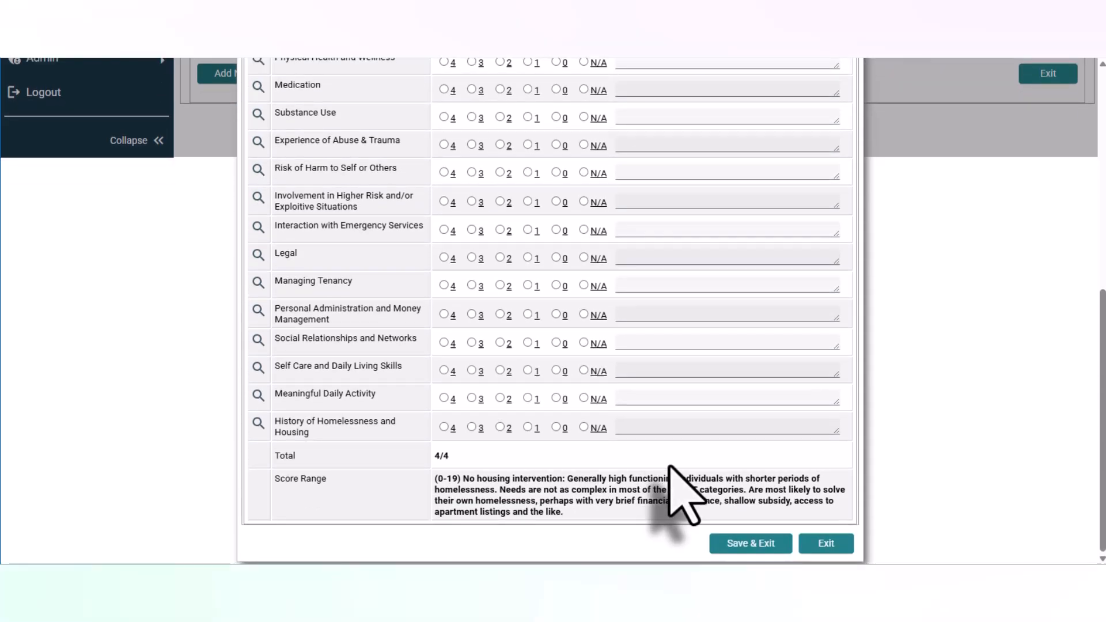
click(738, 544)
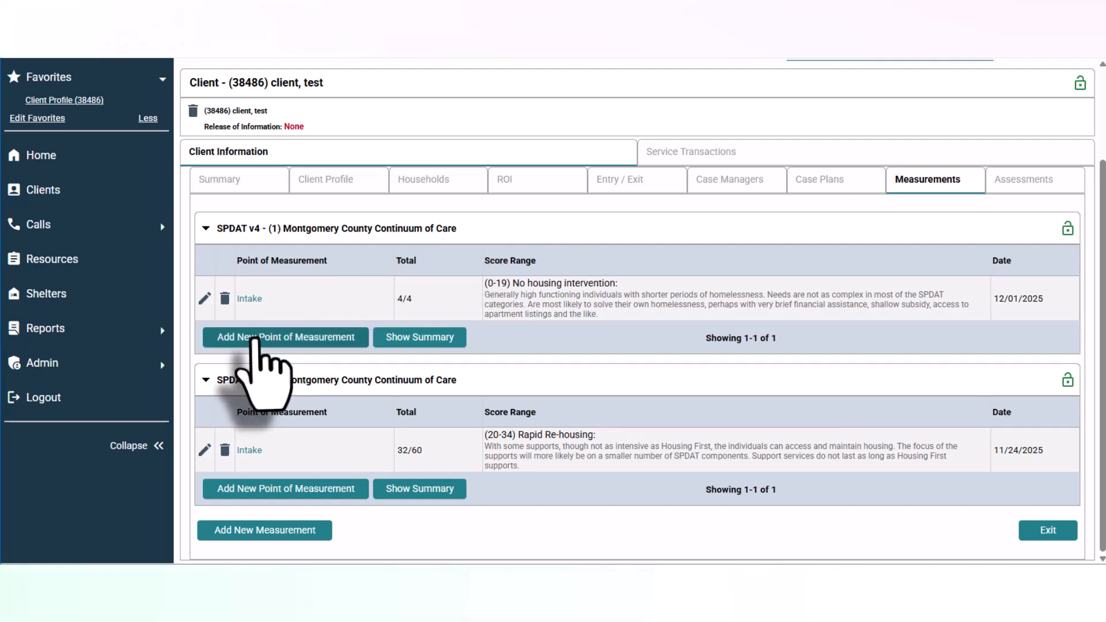
Open the form for a new SPDAT v4 point of measurement, check its Point of Measurement choices, and exit without saving
click(253, 339)
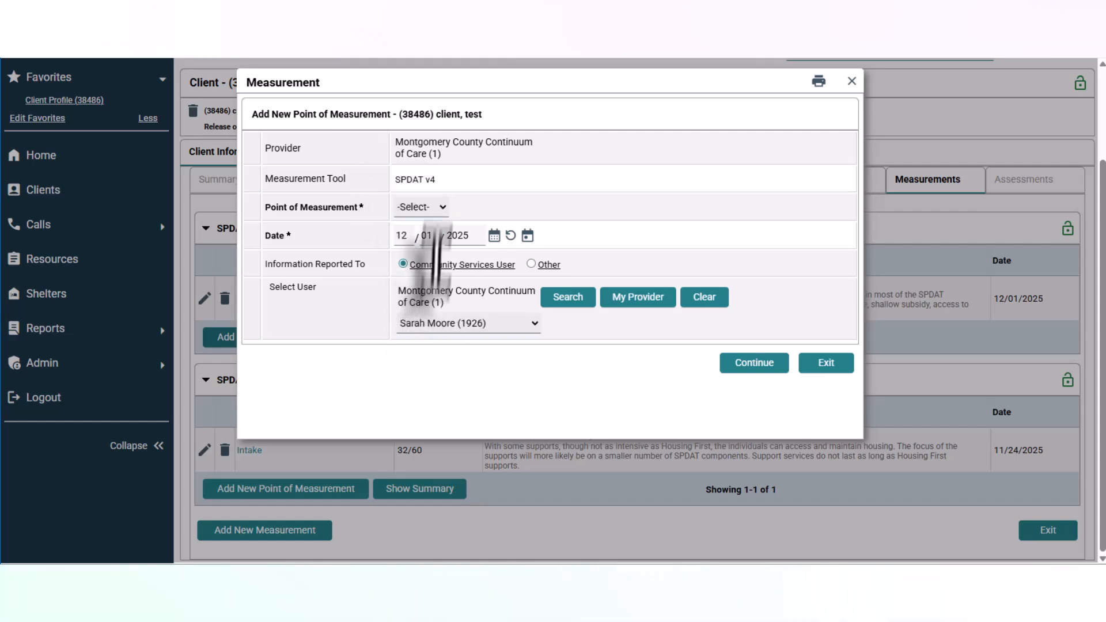
click(420, 206)
click(421, 206)
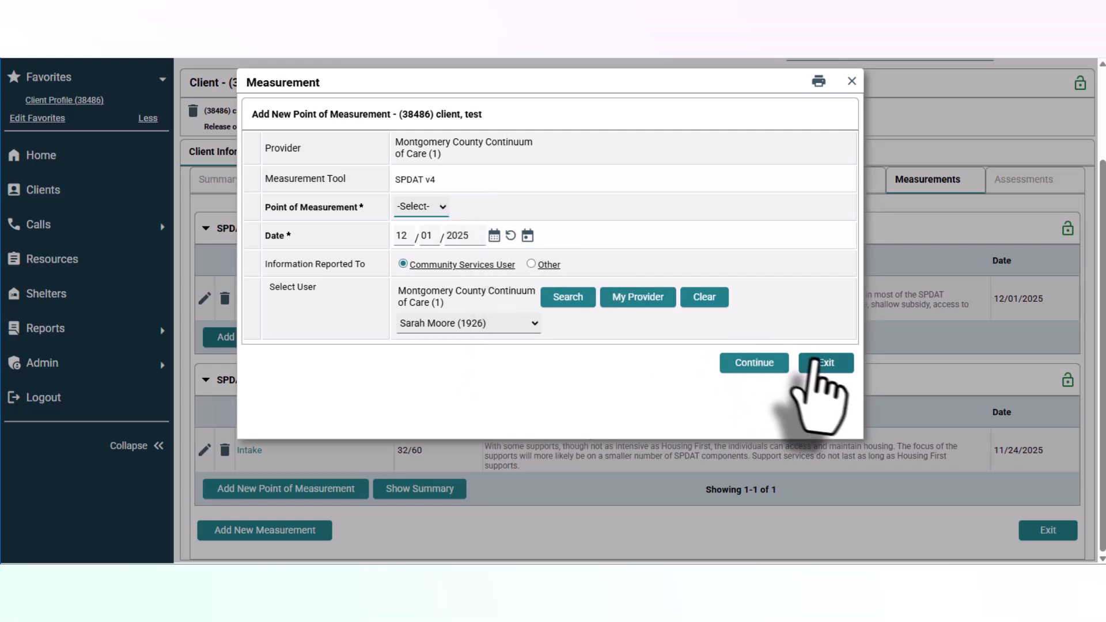
click(823, 363)
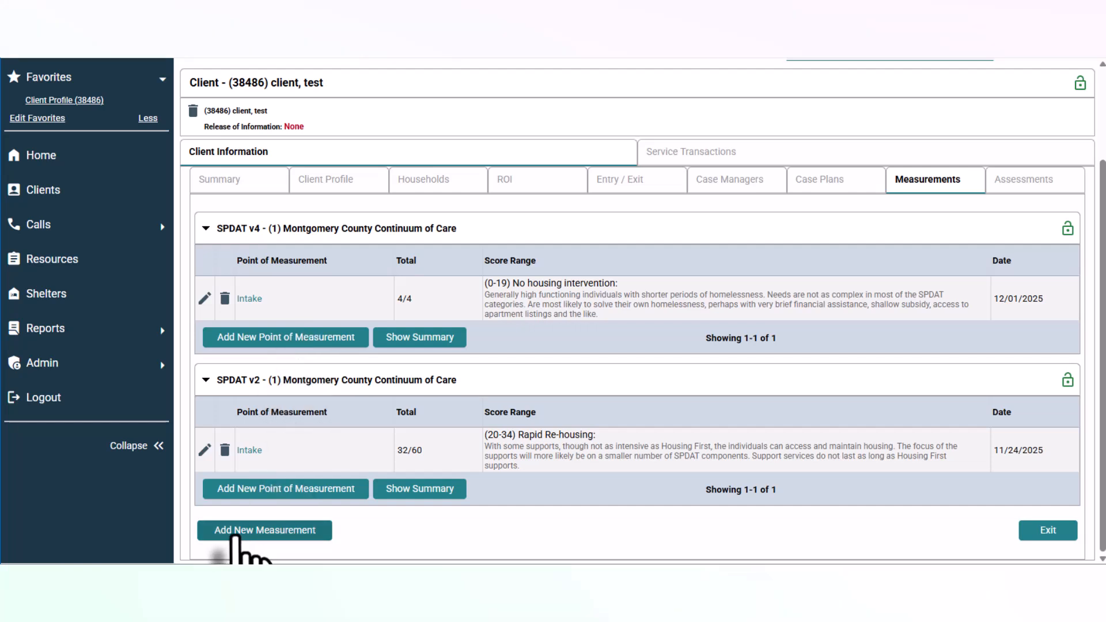
Open the form for adding a new measurement, view its provider search, and exit back to the client's measurements
click(234, 531)
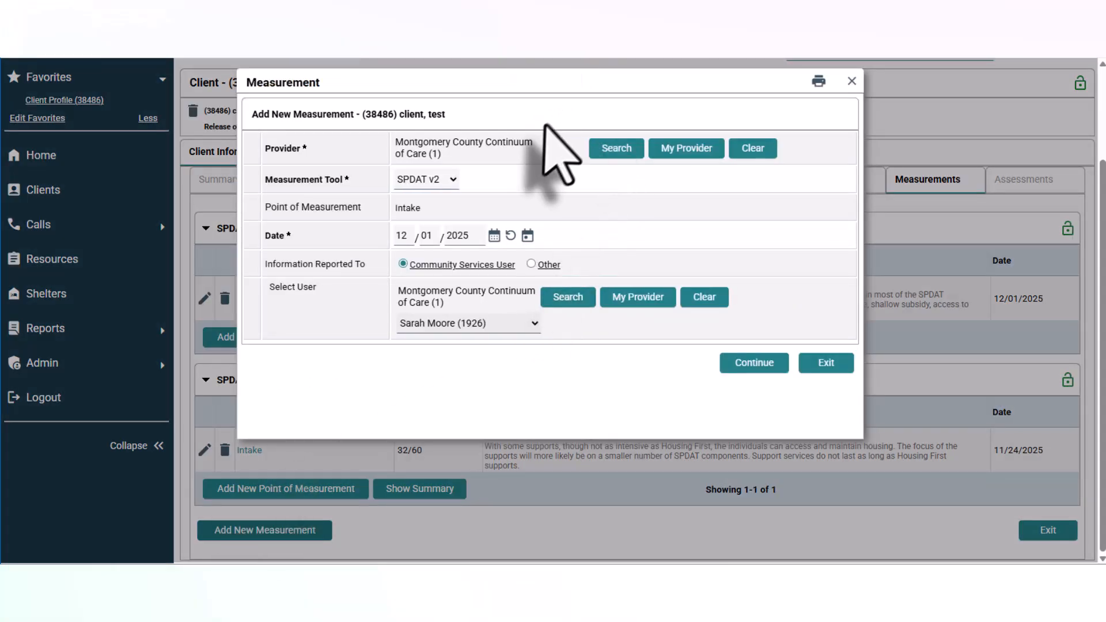
click(599, 167)
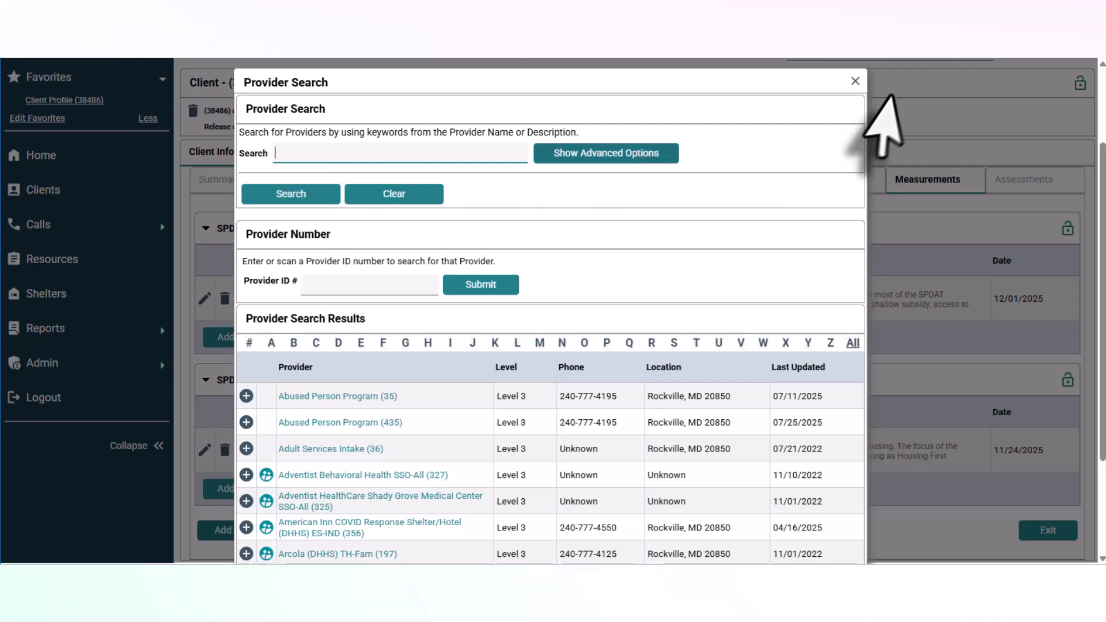
click(854, 81)
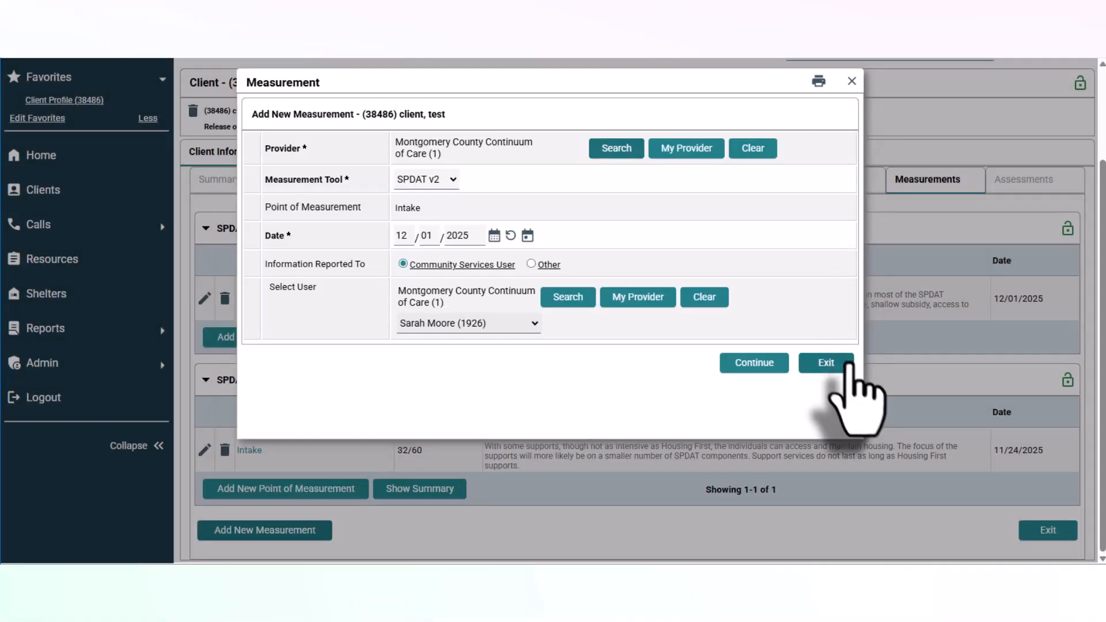
click(831, 362)
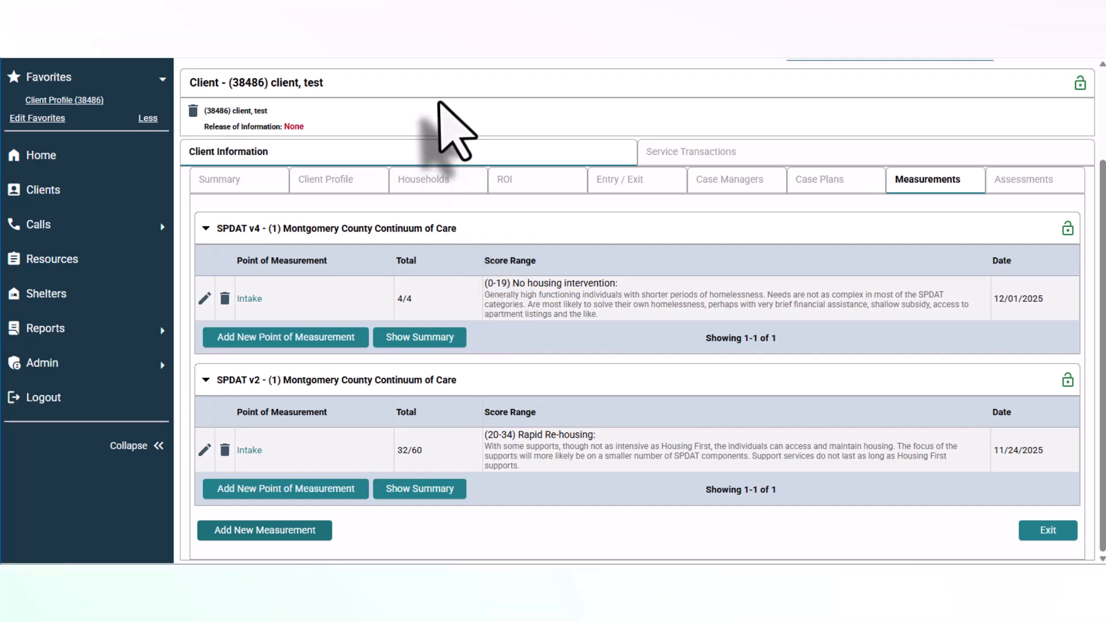
scroll(518, 167, up, 2)
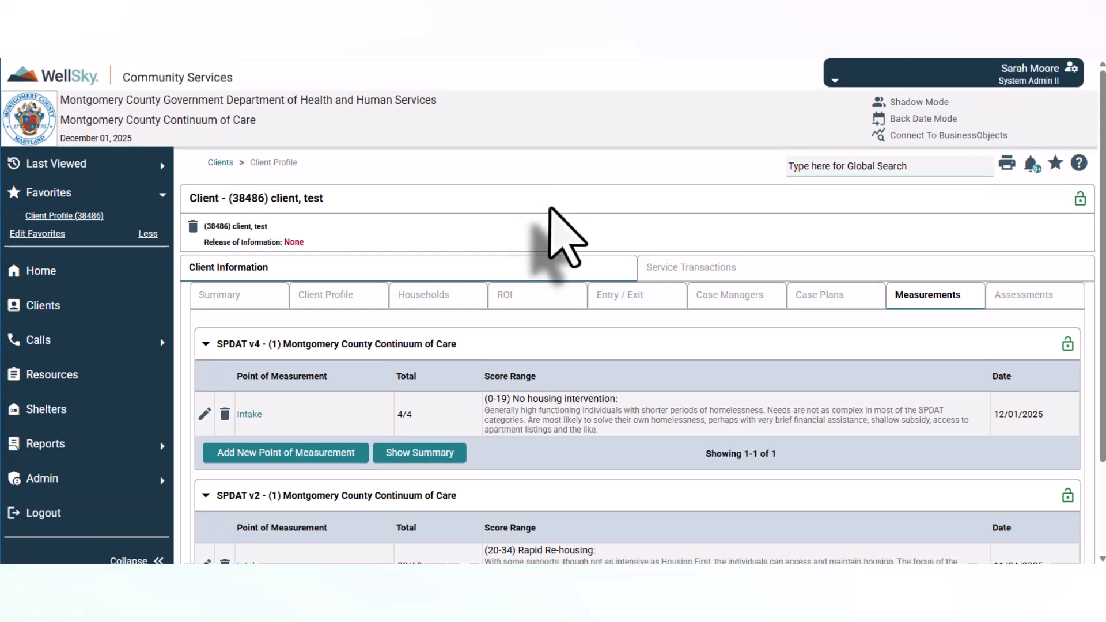